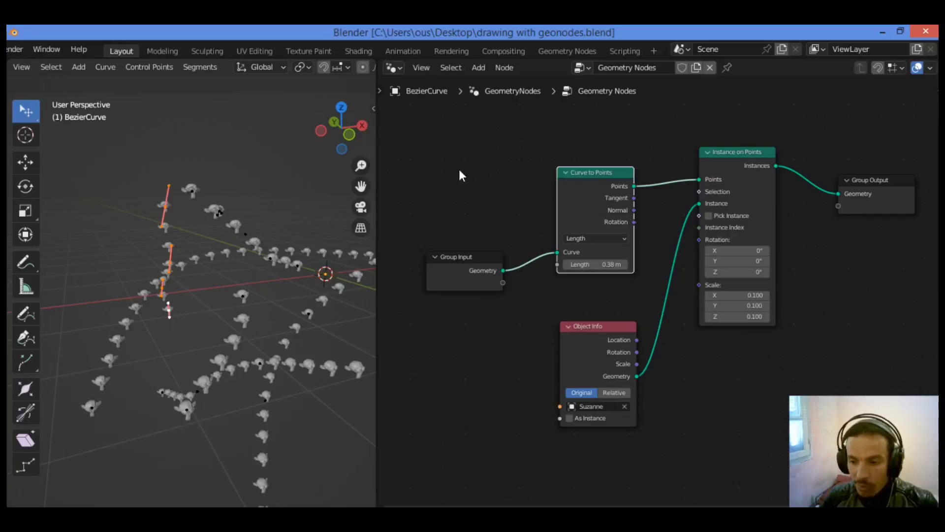
# - Examine the existing monkey-instancing node tree and curve strokes, and return the curve to Object Mode
pyautogui.scroll(2, 767, 206)
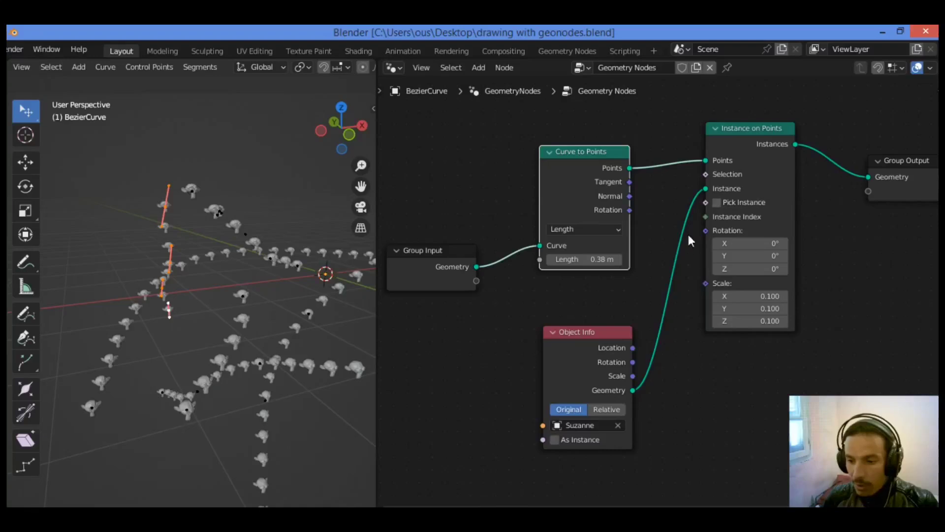
pyautogui.scroll(-1, 639, 241)
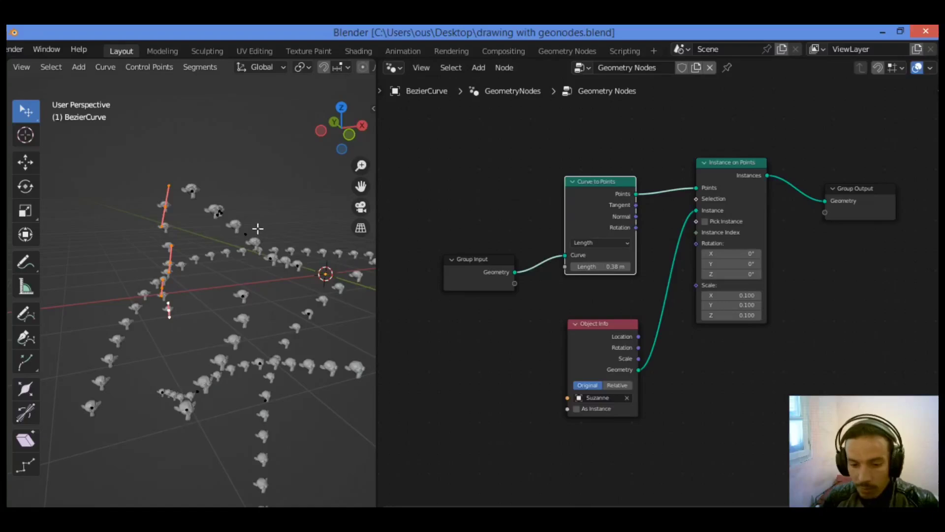
pyautogui.press('a')
pyautogui.press('x')
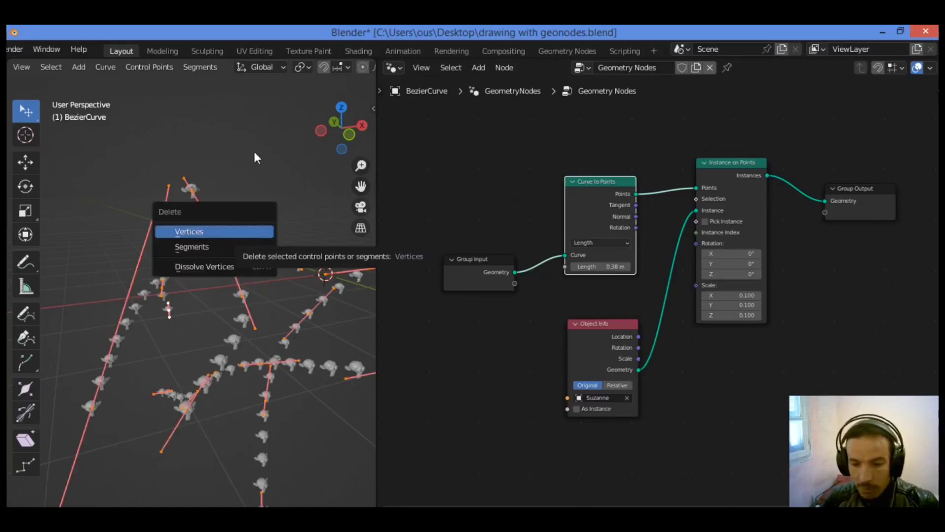
pyautogui.press('Escape')
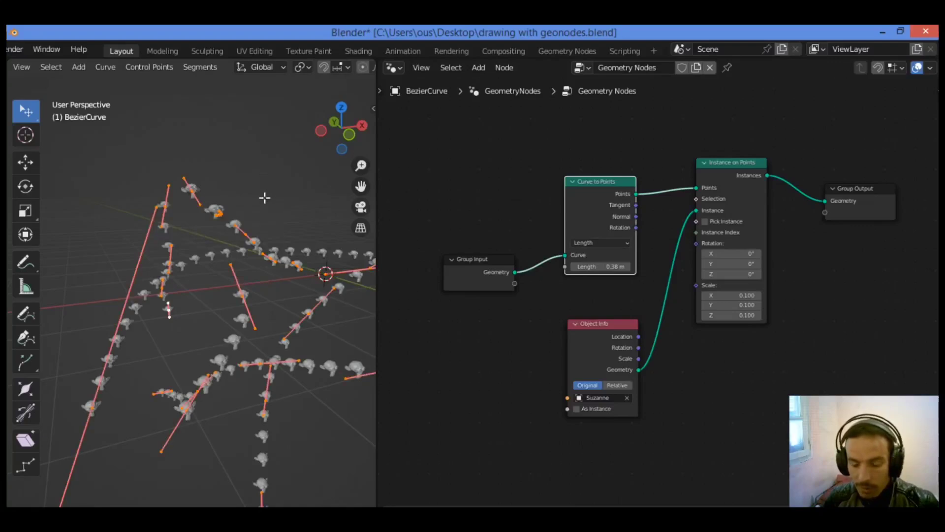
pyautogui.press('Tab')
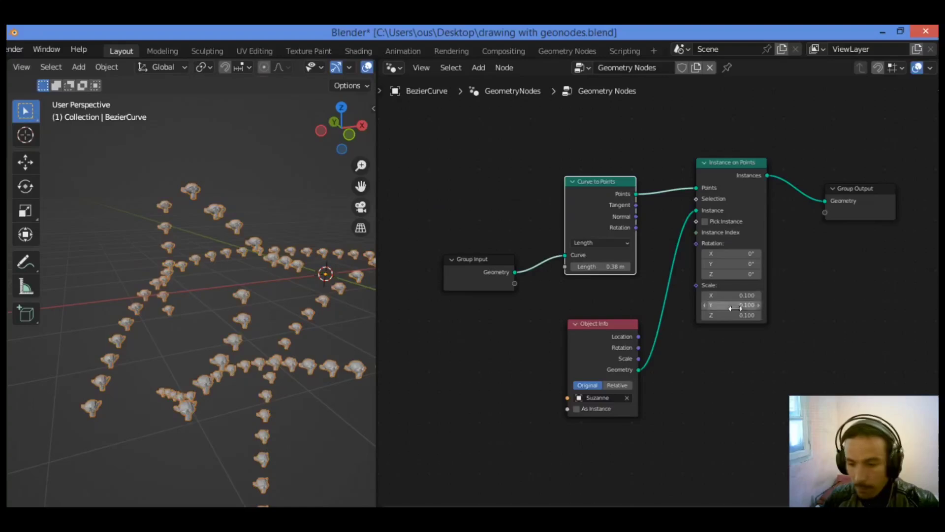
pyautogui.scroll(-2, 247, 169)
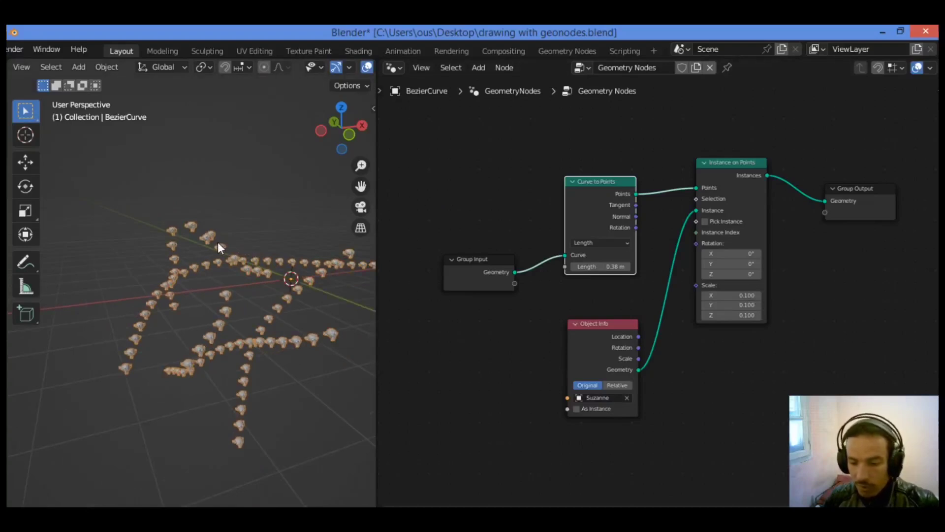
pyautogui.moveTo(341, 119); pyautogui.dragTo(172, 226)
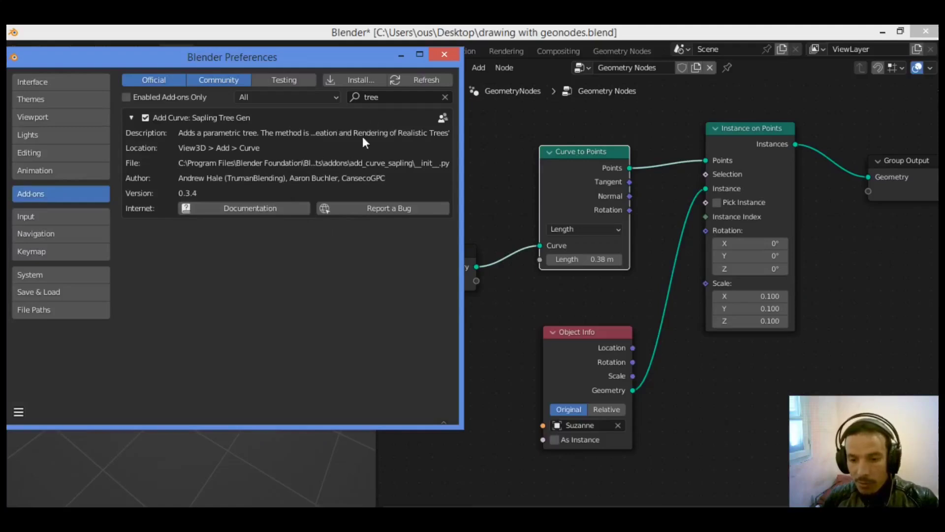
# - Add a Sapling Tree Gen curve to the empty scene and select the tree
pyautogui.moveTo(344, 57); pyautogui.dragTo(383, 65)
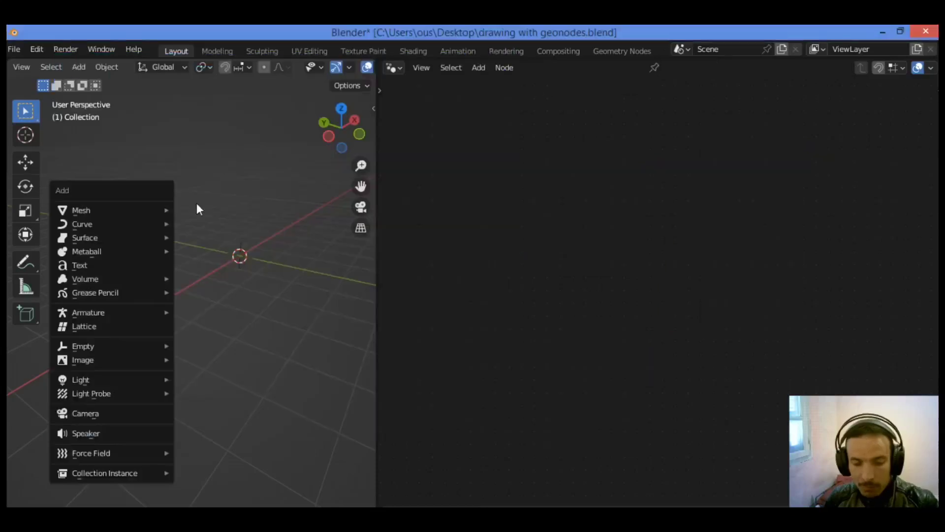
pyautogui.press('Escape')
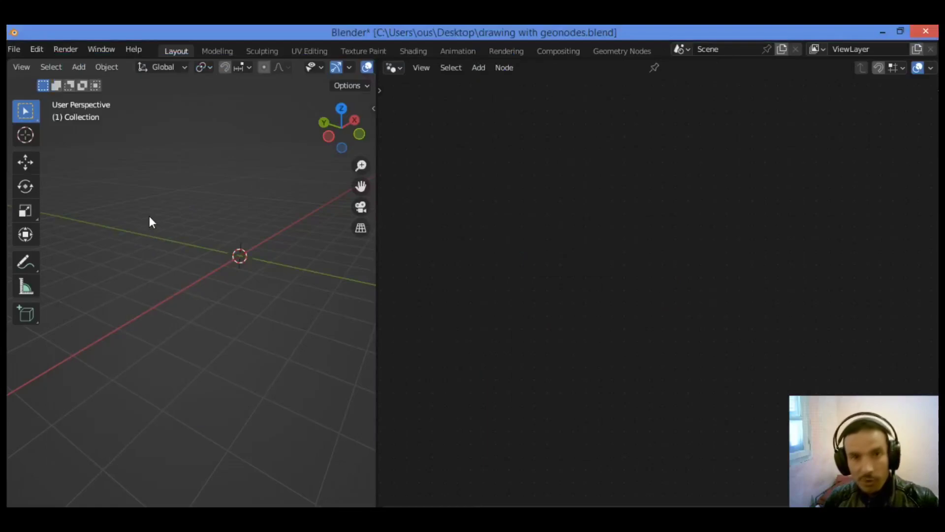
pyautogui.hotkey('shift', 'a')
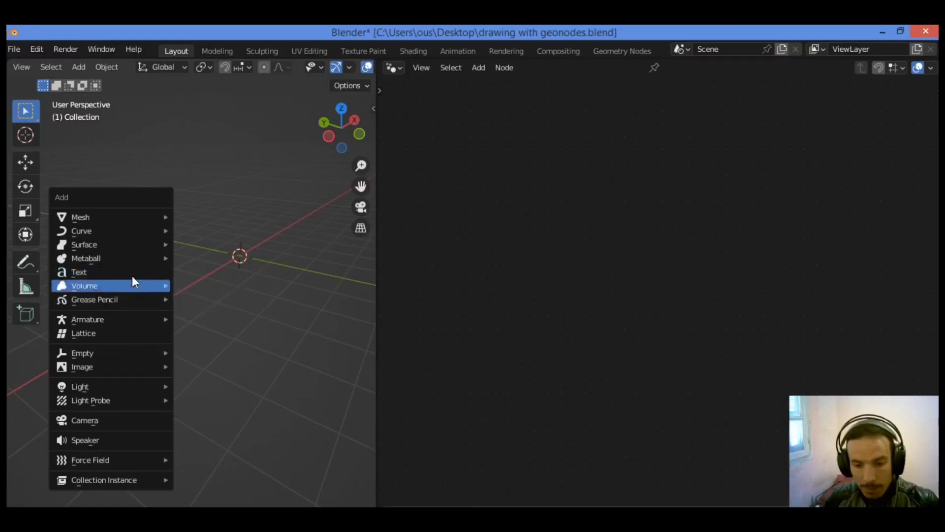
pyautogui.moveTo(126, 218)
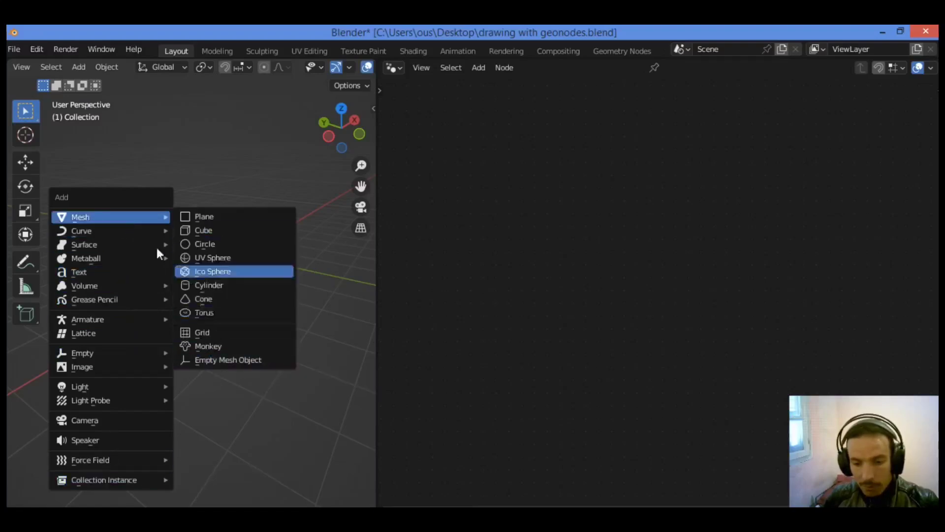
pyautogui.moveTo(107, 232)
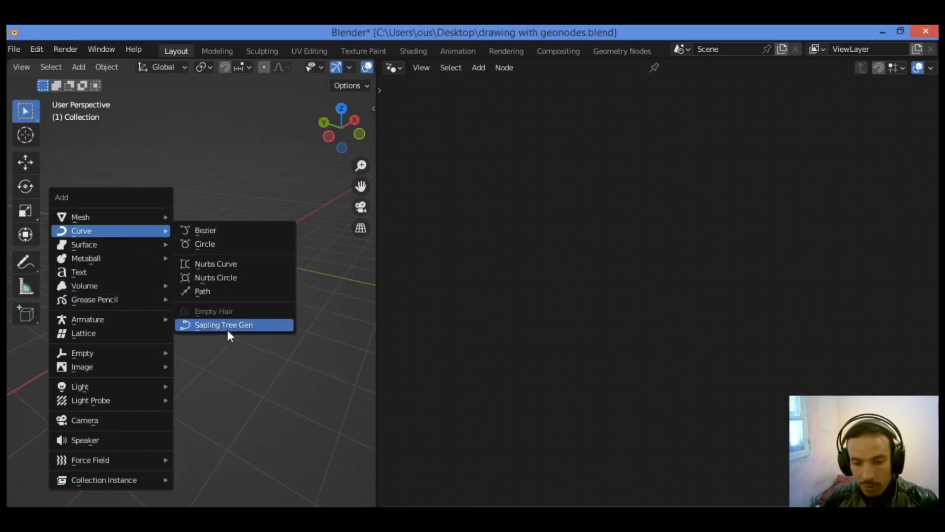
pyautogui.click(241, 326)
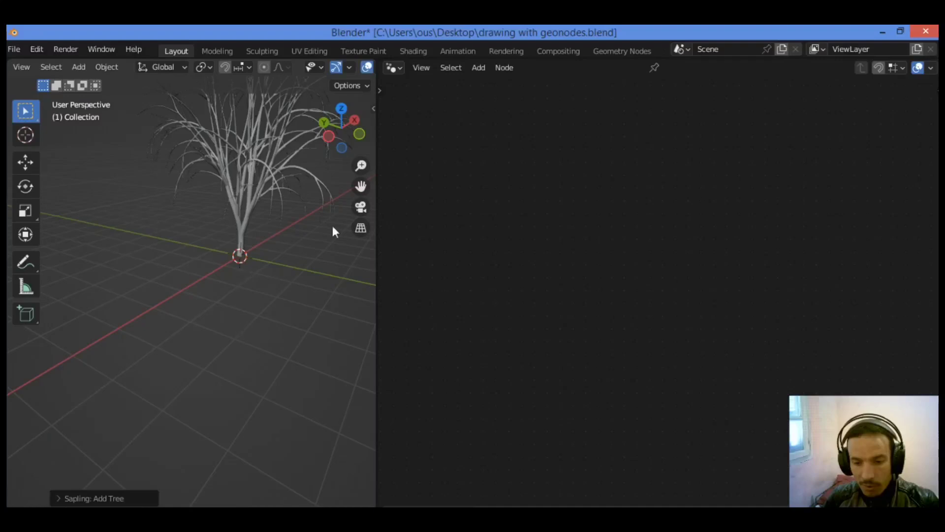
pyautogui.moveTo(360, 187); pyautogui.dragTo(304, 292)
pyautogui.click(229, 237)
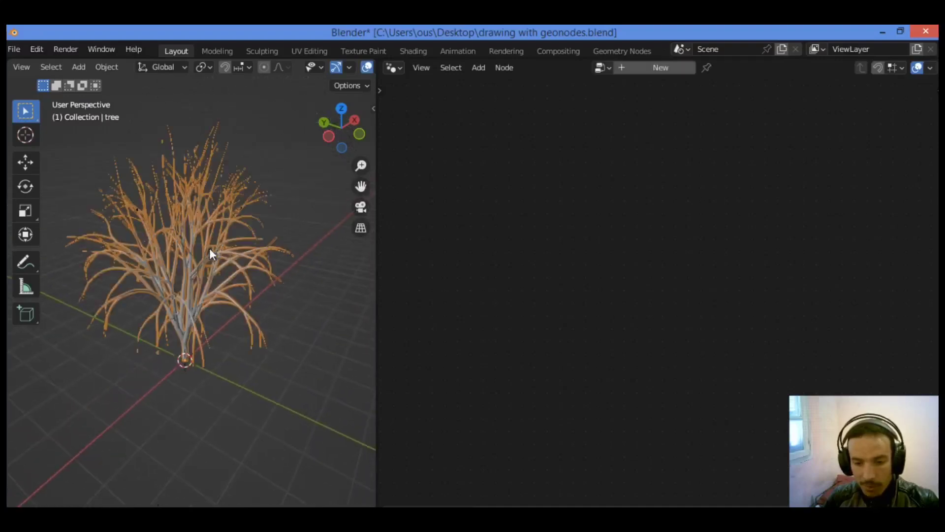
# - Inspect the tree's control points in Edit Mode and convert the tree from a curve to a mesh
pyautogui.press('Tab')
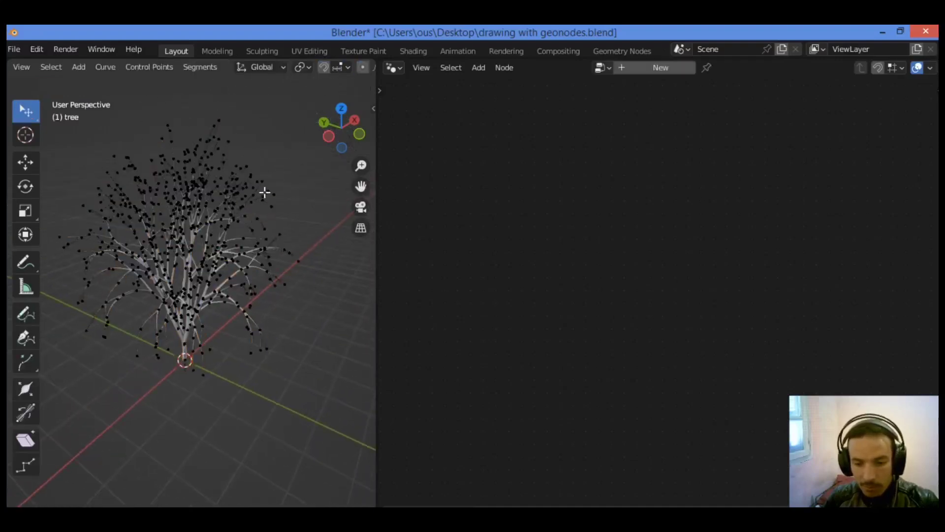
pyautogui.scroll(4, 283, 202)
pyautogui.scroll(-4, 284, 203)
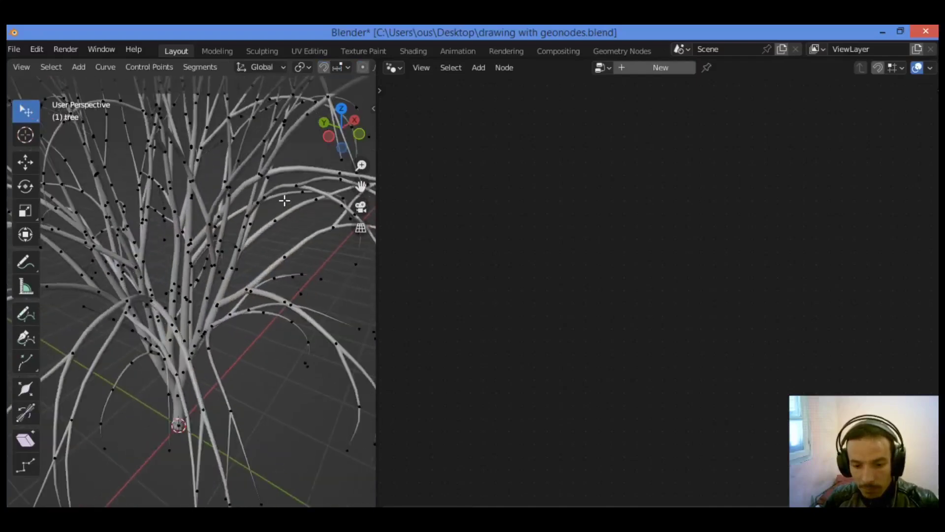
pyautogui.press('Tab')
pyautogui.rightClick(179, 215)
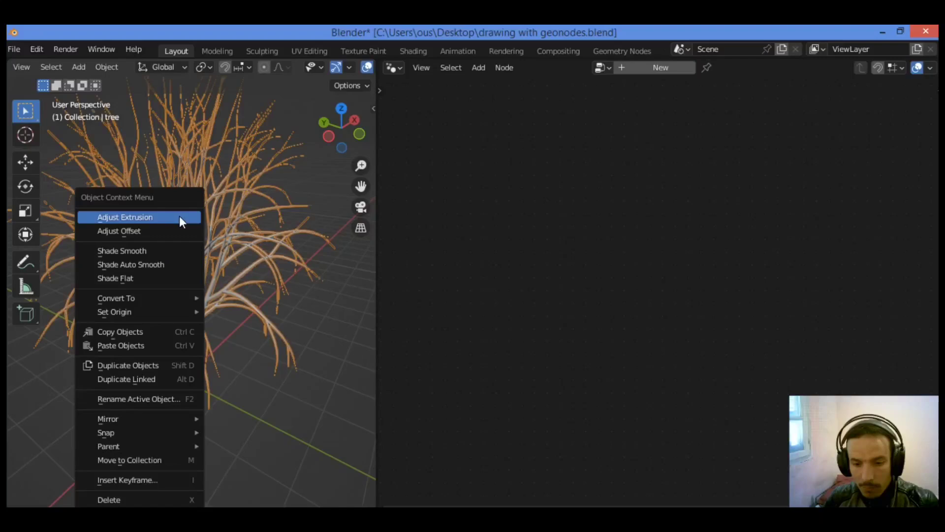
pyautogui.moveTo(167, 297)
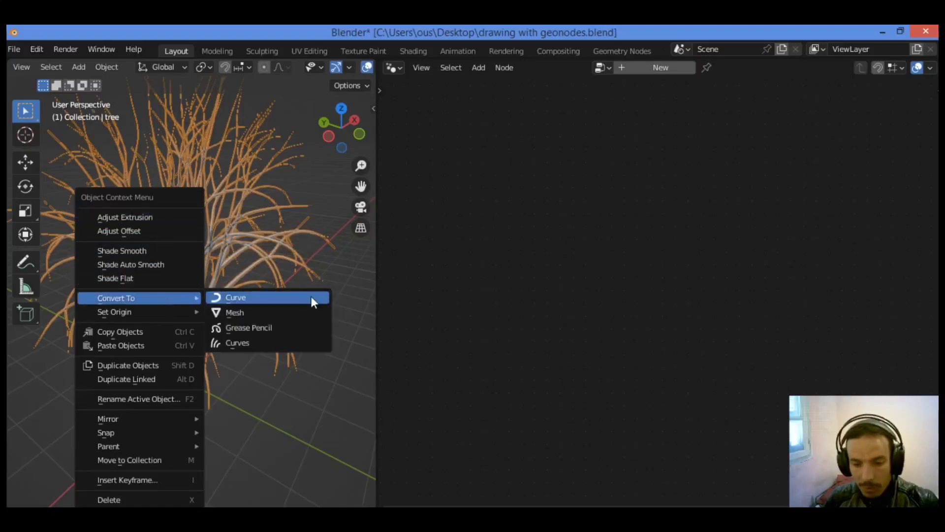
pyautogui.click(288, 310)
# - Examine the converted tree's vertices in Edit Mode and view the tree from several angles in Object Mode
pyautogui.press('Tab')
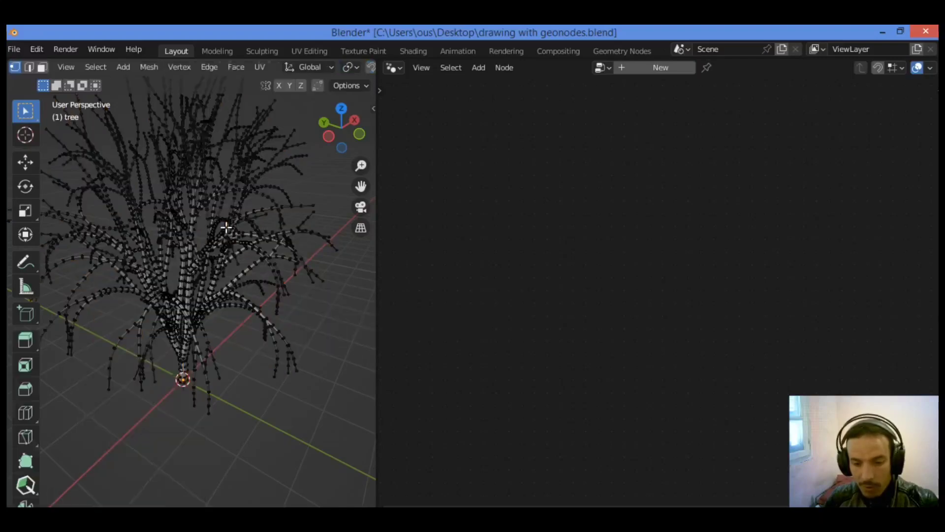
pyautogui.scroll(5, 231, 227)
pyautogui.scroll(2, 231, 227)
pyautogui.scroll(-7, 231, 227)
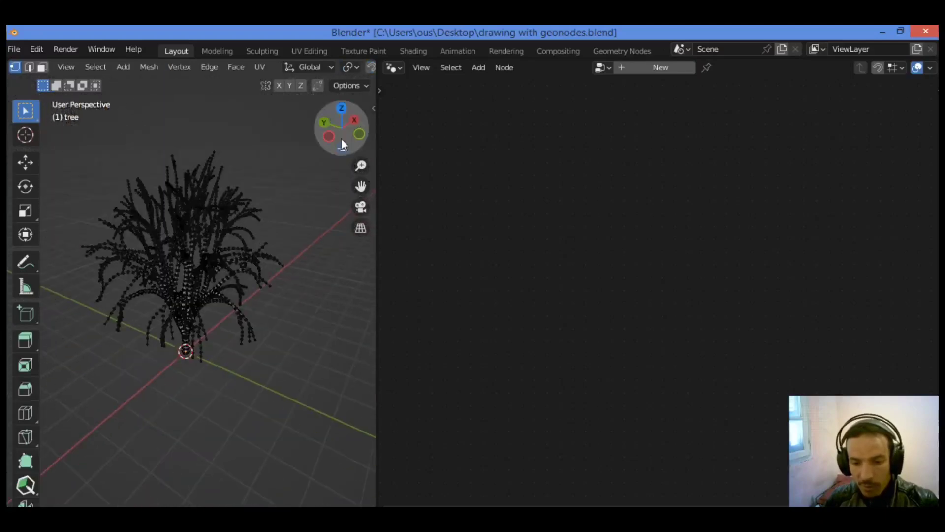
pyautogui.moveTo(345, 129); pyautogui.dragTo(263, 270)
pyautogui.press('Tab')
pyautogui.click(263, 215)
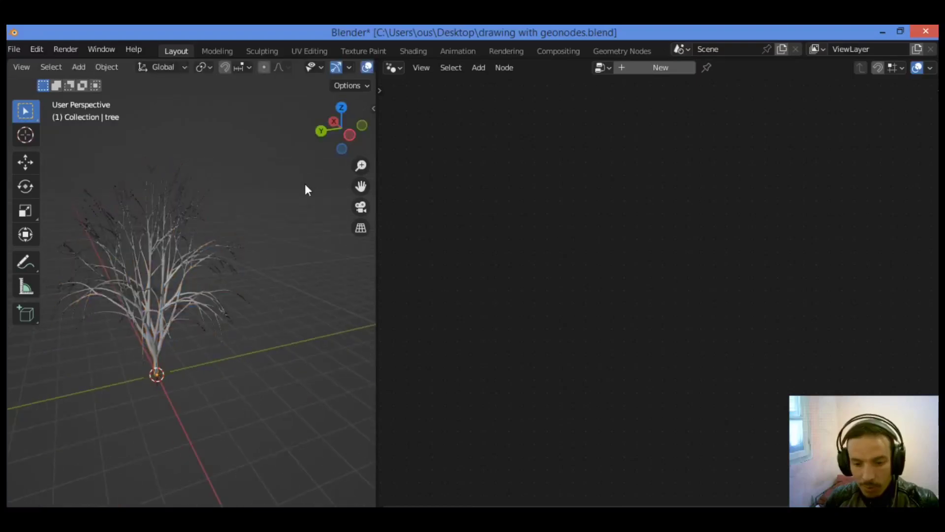
pyautogui.moveTo(336, 130); pyautogui.dragTo(256, 146)
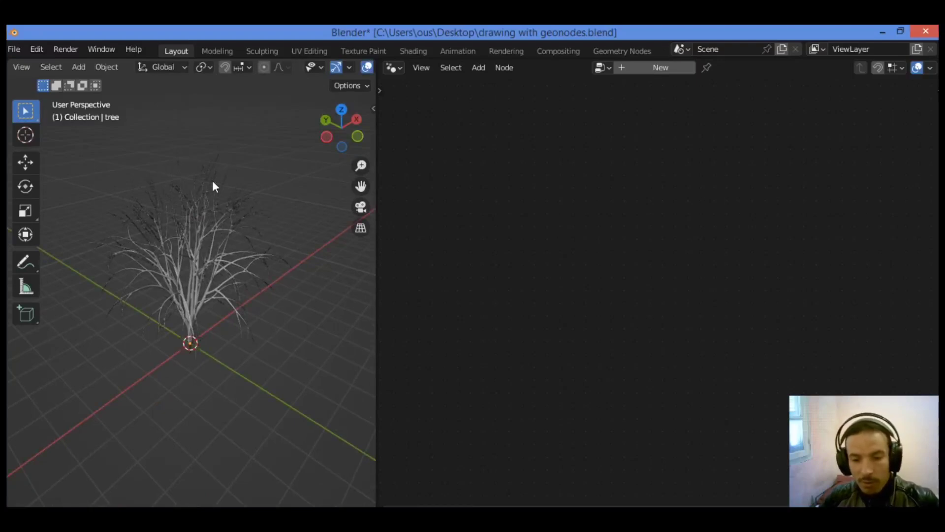
pyautogui.moveTo(340, 129); pyautogui.dragTo(221, 249)
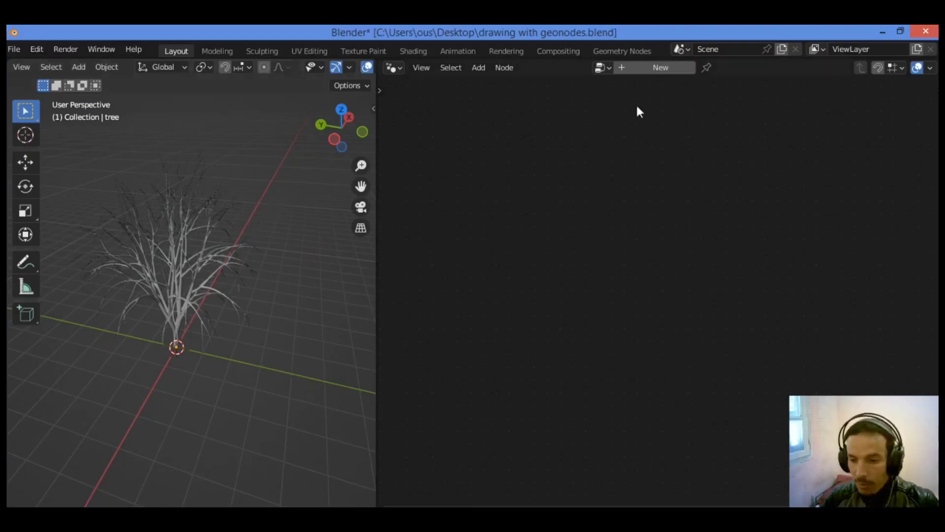
pyautogui.moveTo(341, 128); pyautogui.dragTo(283, 160)
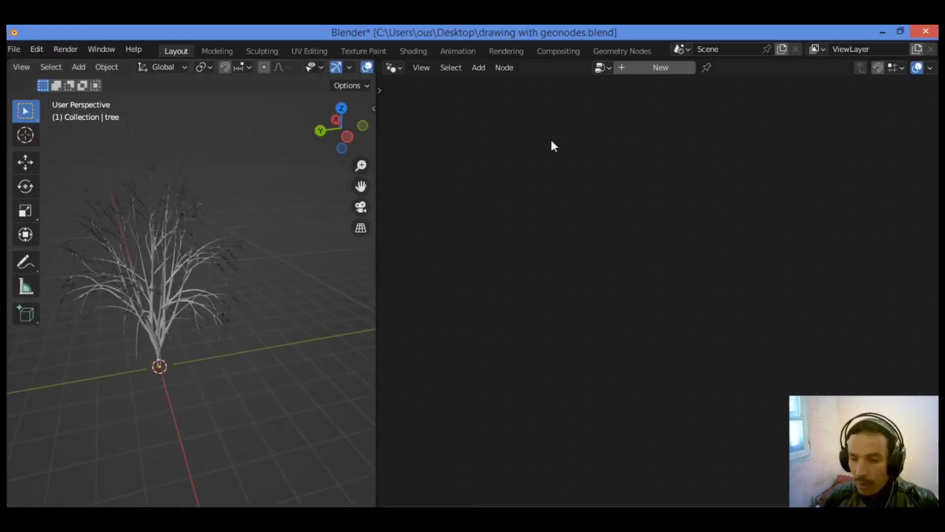
# - Create a new geometry node tree on the tree mesh and reposition its Group Output and Group Input nodes
pyautogui.click(651, 67)
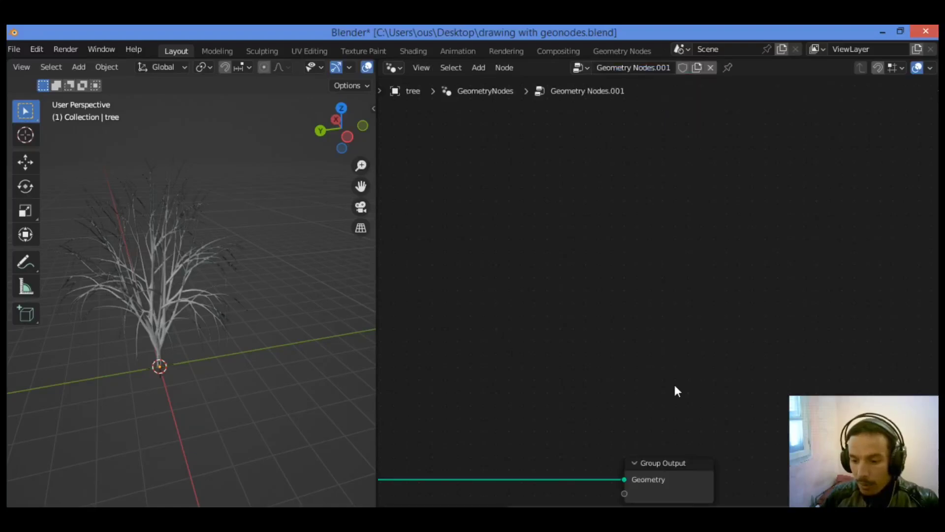
pyautogui.scroll(-1, 677, 391)
pyautogui.moveTo(672, 426); pyautogui.dragTo(822, 211)
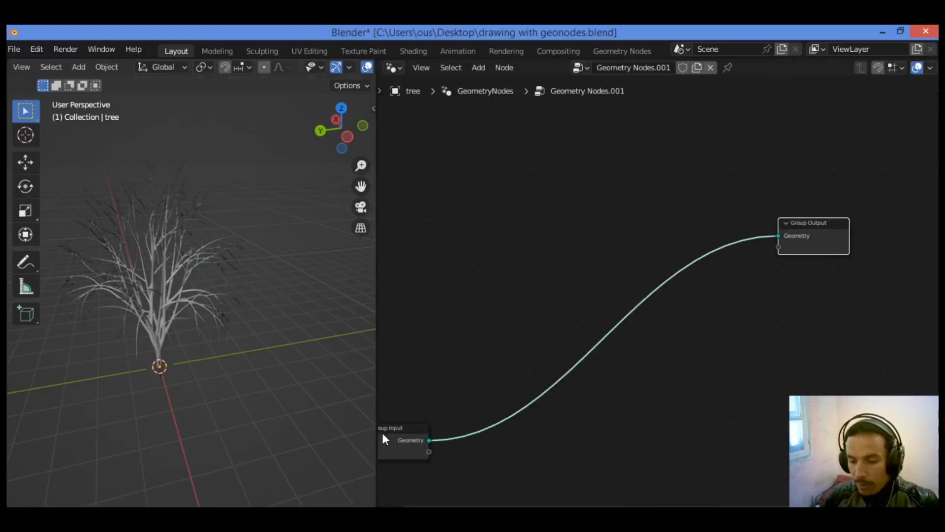
pyautogui.moveTo(385, 433); pyautogui.dragTo(487, 353)
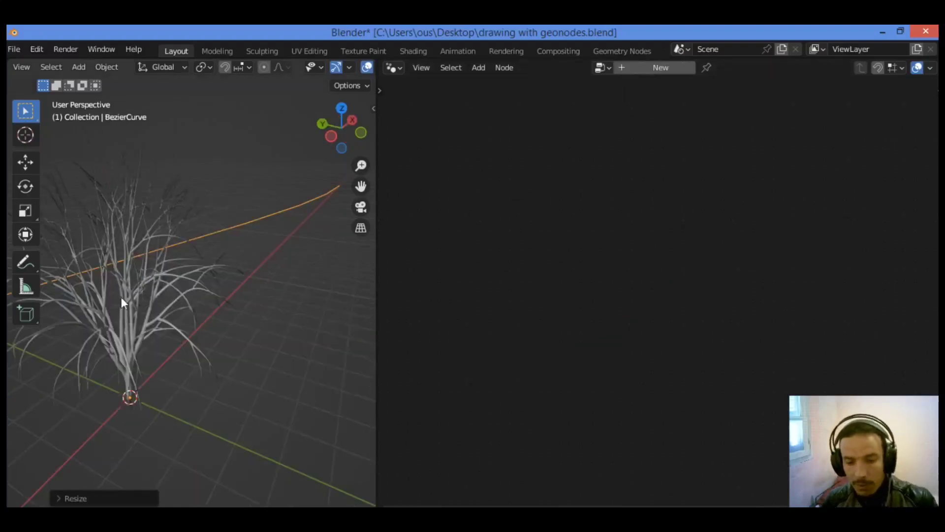
# - Check the tree's mesh in Edit Mode, and create a new geometry node tree on the Bezier curve behind it
pyautogui.click(180, 277)
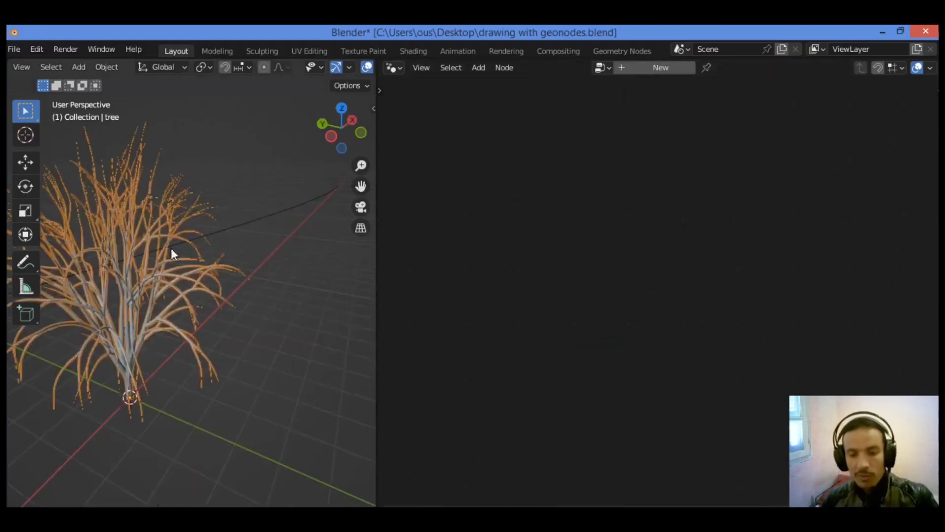
pyautogui.press('Tab')
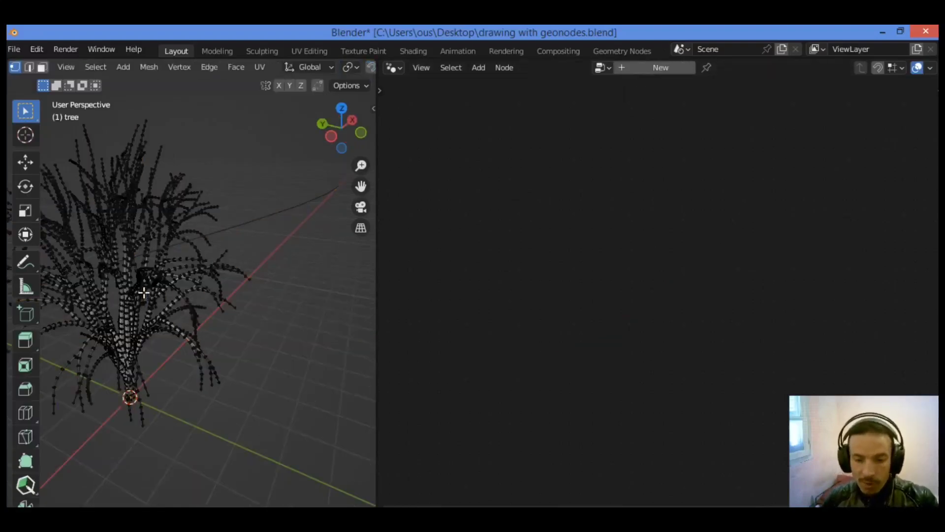
pyautogui.press('Tab')
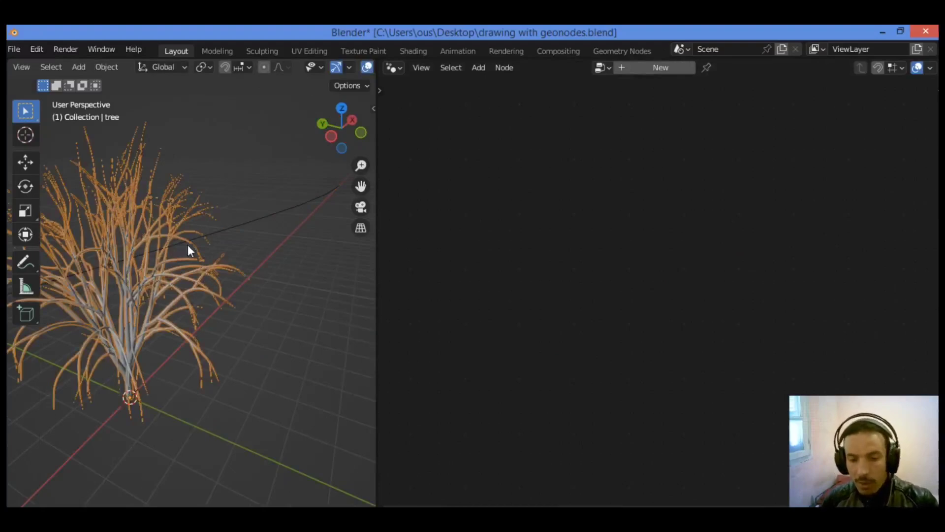
pyautogui.click(285, 210)
pyautogui.moveTo(339, 148); pyautogui.dragTo(361, 167)
pyautogui.moveTo(413, 154); pyautogui.dragTo(460, 133)
pyautogui.click(650, 67)
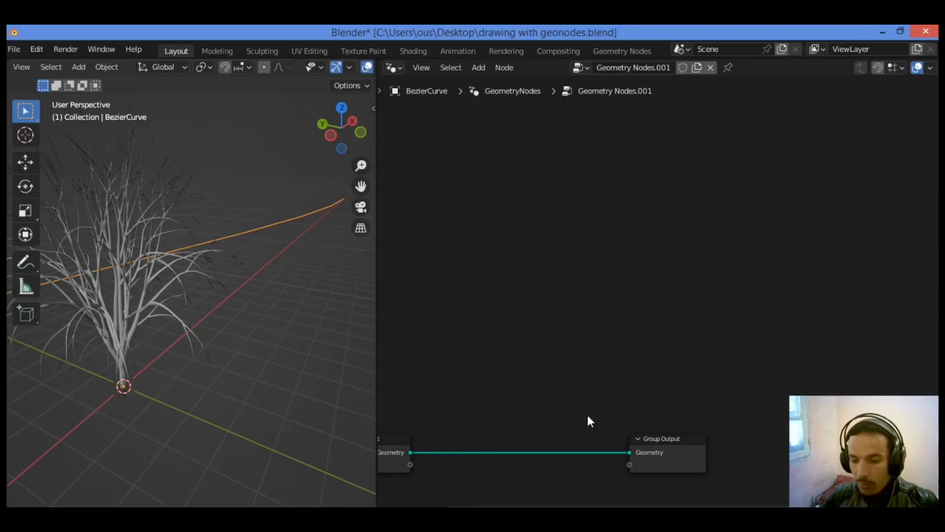
# - Move the Group Input and Group Output nodes apart to leave room for new nodes between them
pyautogui.moveTo(659, 439); pyautogui.dragTo(852, 236)
pyautogui.moveTo(402, 441); pyautogui.dragTo(480, 288)
pyautogui.click(583, 218)
pyautogui.scroll(1, 550, 264)
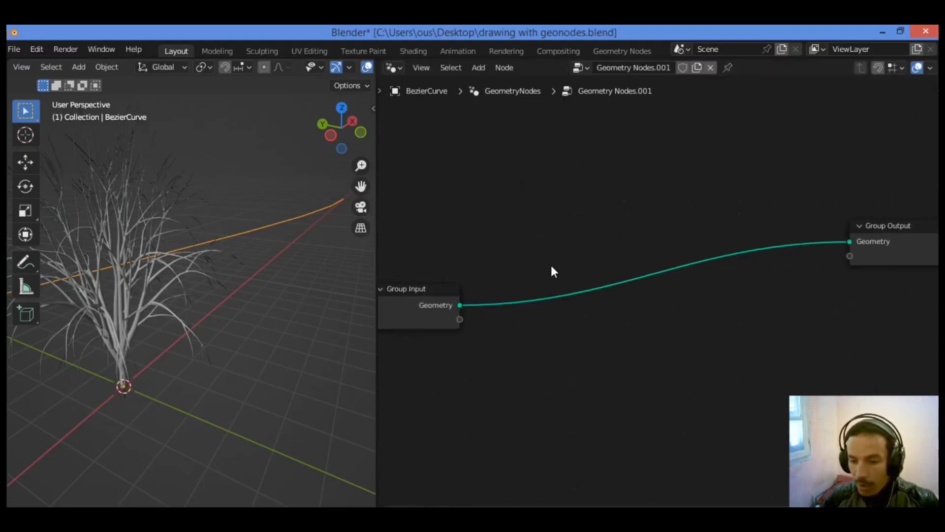
pyautogui.scroll(1, 567, 261)
pyautogui.moveTo(414, 290); pyautogui.dragTo(481, 225)
pyautogui.click(599, 202)
# - Add a Curve to Points node on the link between Group Input and Group Output
pyautogui.hotkey('shift', 'a')
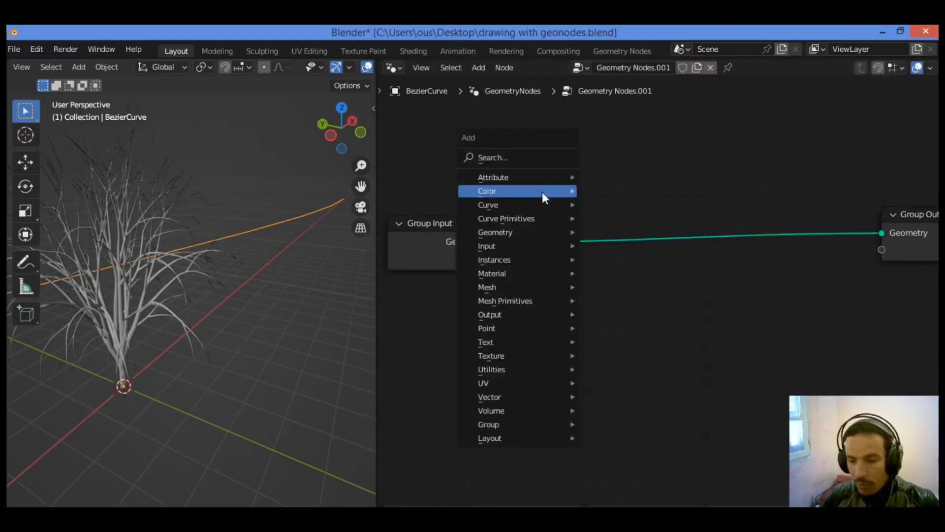
pyautogui.click(529, 158)
pyautogui.write('cur')
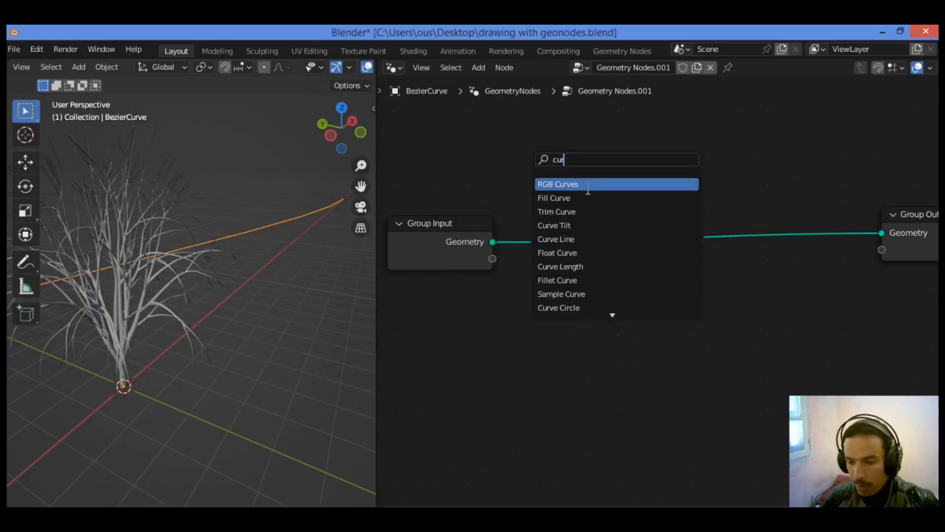
pyautogui.write('ve to')
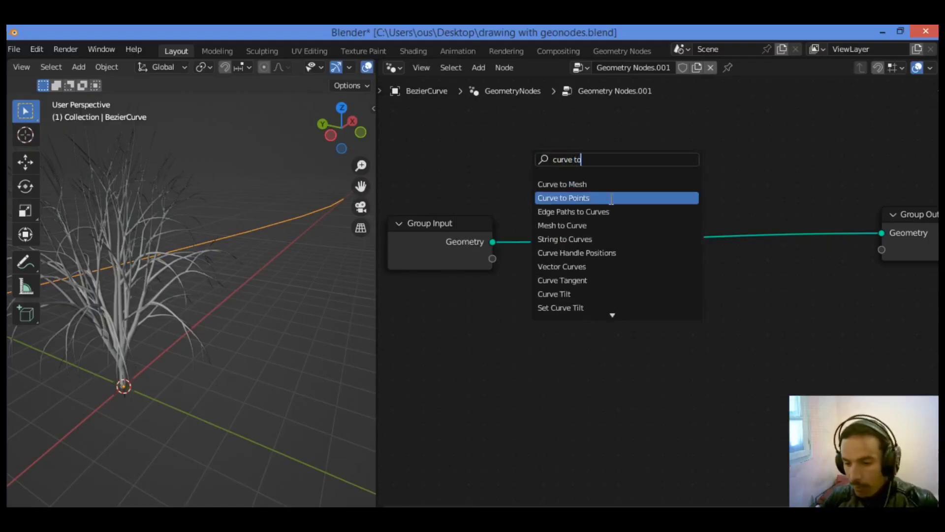
pyautogui.click(586, 198)
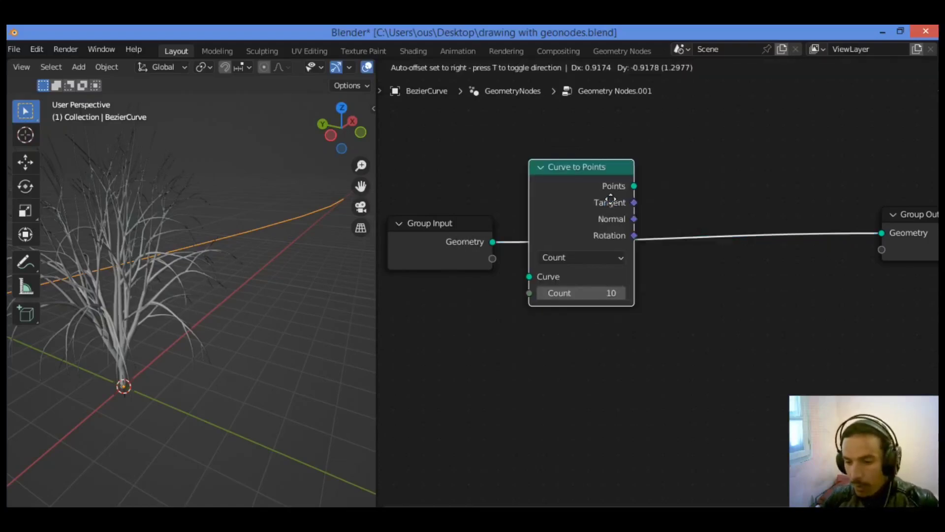
pyautogui.click(614, 202)
pyautogui.moveTo(613, 196); pyautogui.dragTo(598, 194)
# - Switch the Curve to Points node's mode to Length
pyautogui.scroll(-6, 280, 202)
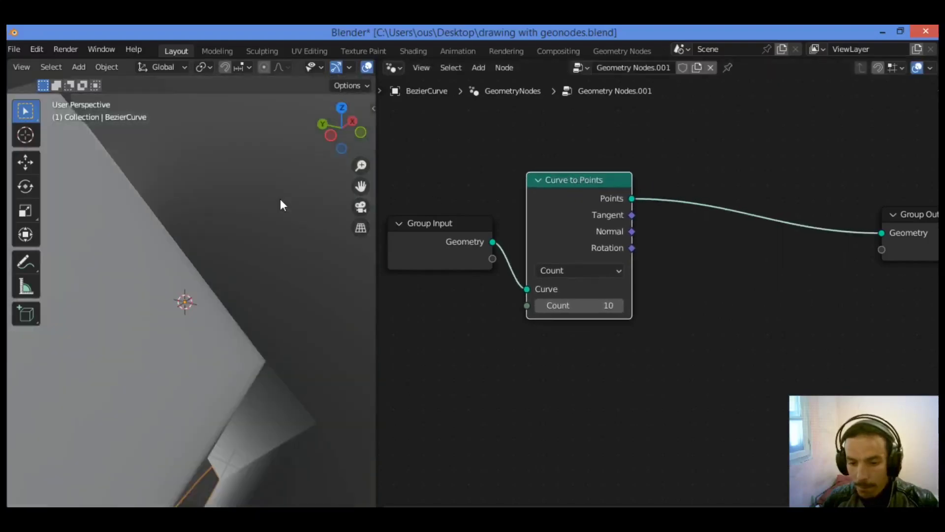
pyautogui.scroll(-6, 279, 199)
pyautogui.moveTo(327, 137); pyautogui.dragTo(353, 132)
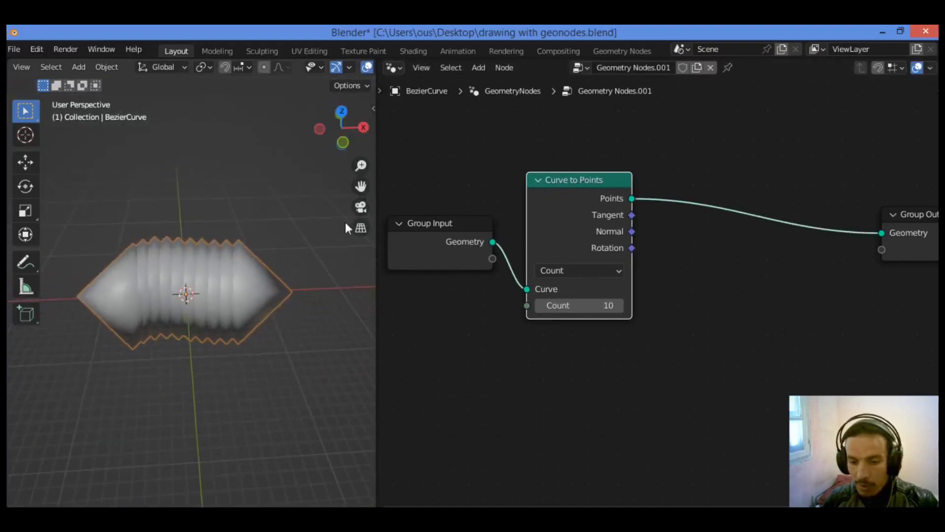
pyautogui.click(613, 271)
pyautogui.click(589, 321)
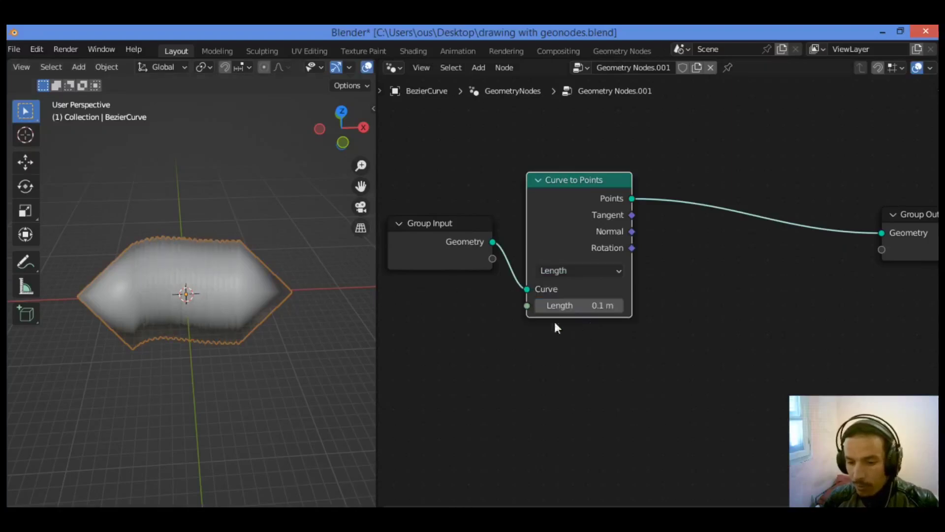
# - Try a Curve to Points length of 0.05 m and set it back to 0.1 m
pyautogui.click(607, 305)
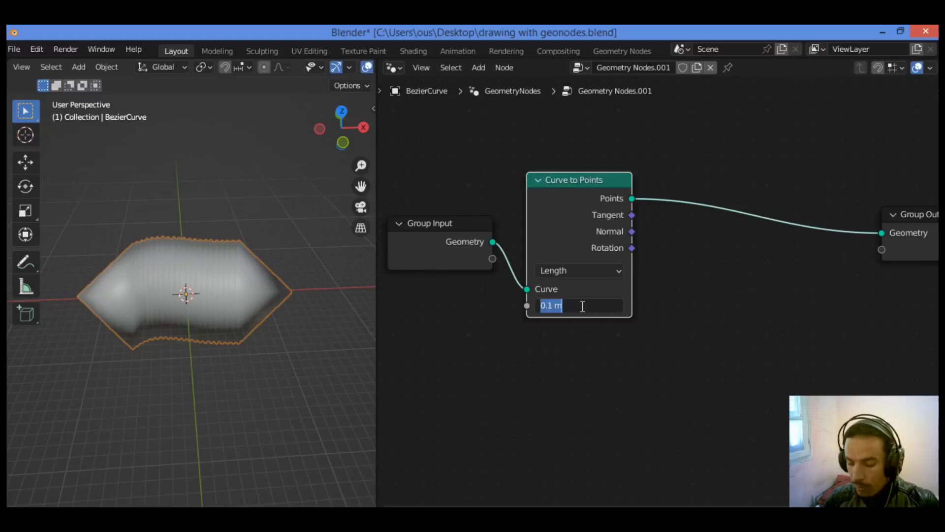
pyautogui.write('0.05')
pyautogui.press('Return')
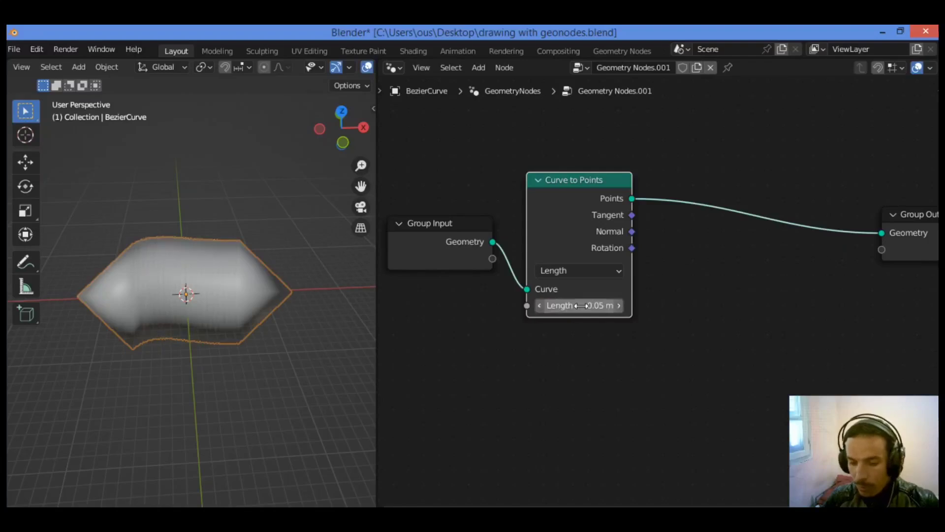
pyautogui.click(582, 305)
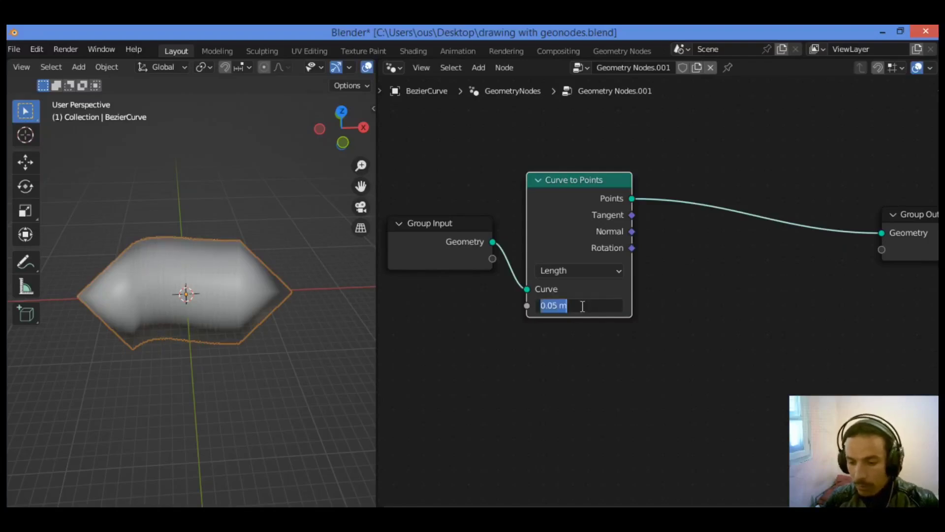
pyautogui.write('0.1')
pyautogui.press('Return')
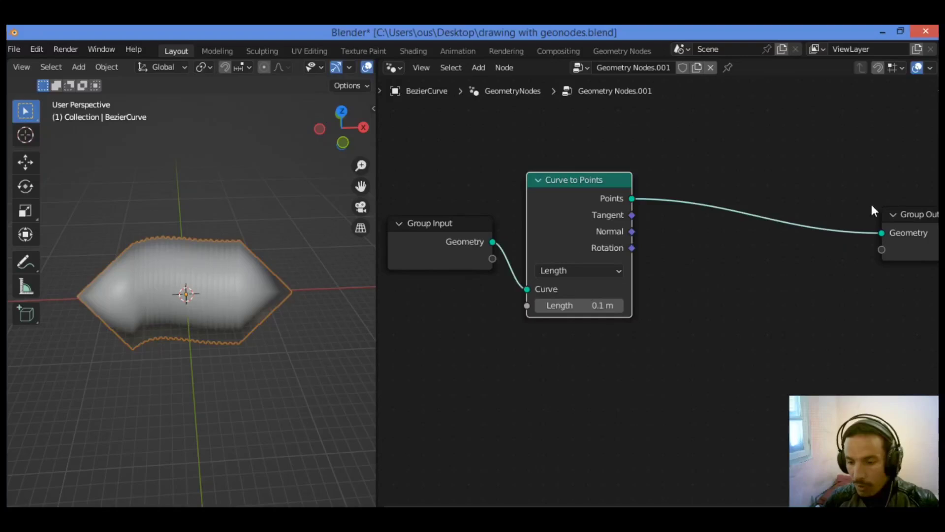
# - Insert an Instance on Points node between Curve to Points and Group Output, and nudge Curve to Points for spacing
pyautogui.click(795, 147)
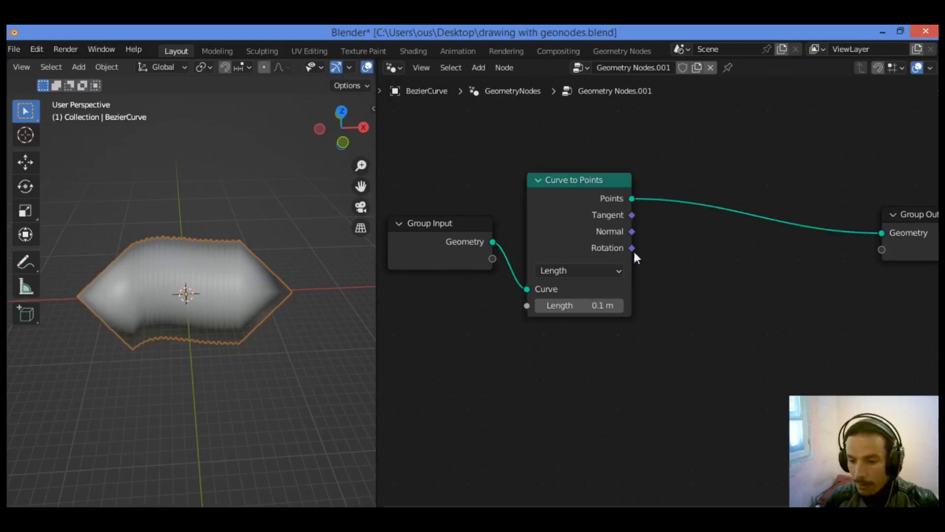
pyautogui.hotkey('shift', 'a')
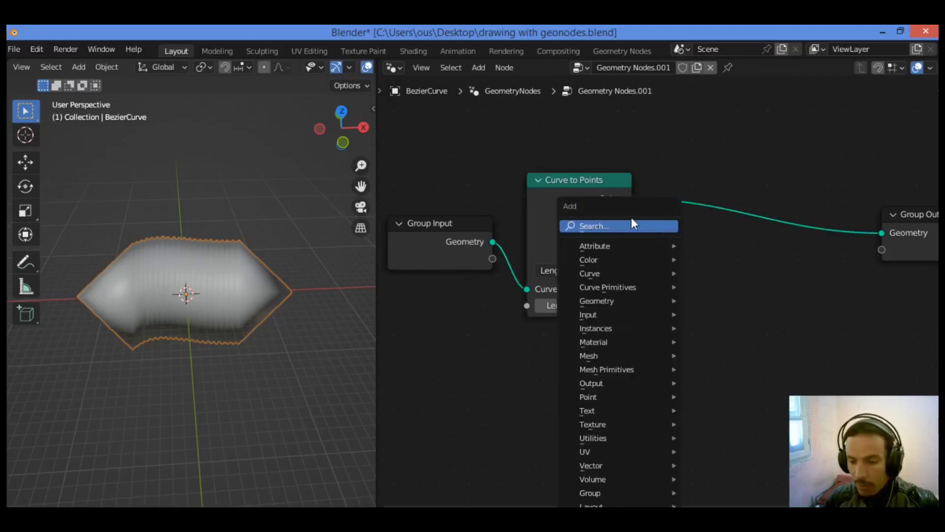
pyautogui.click(630, 225)
pyautogui.write('instan')
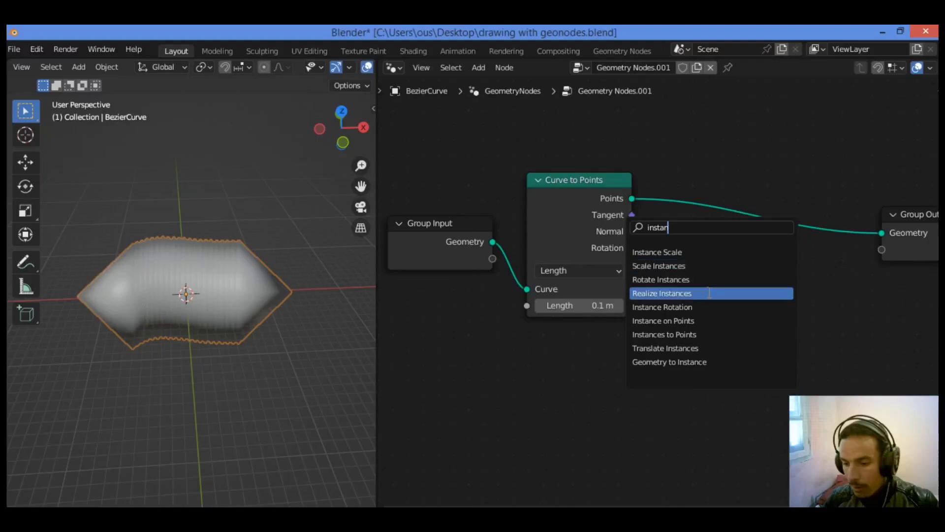
pyautogui.click(709, 320)
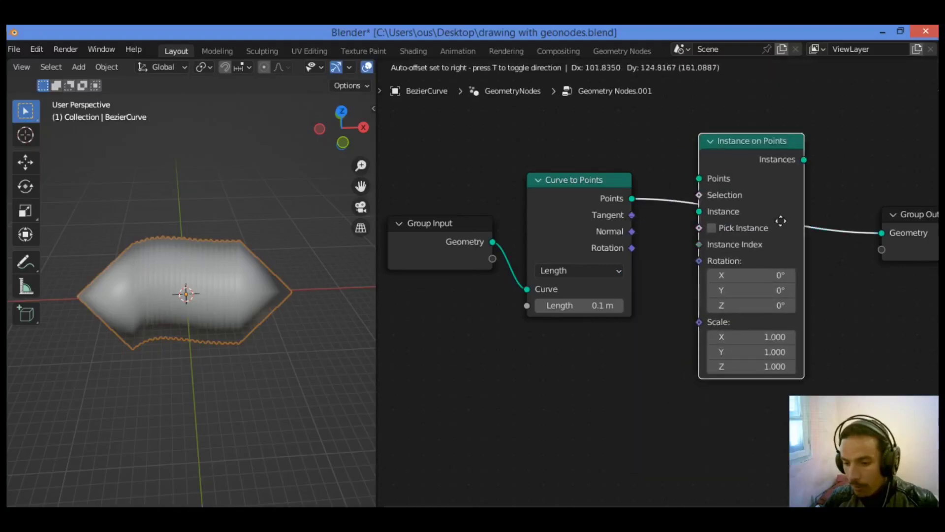
pyautogui.click(788, 218)
pyautogui.moveTo(574, 202); pyautogui.dragTo(569, 197)
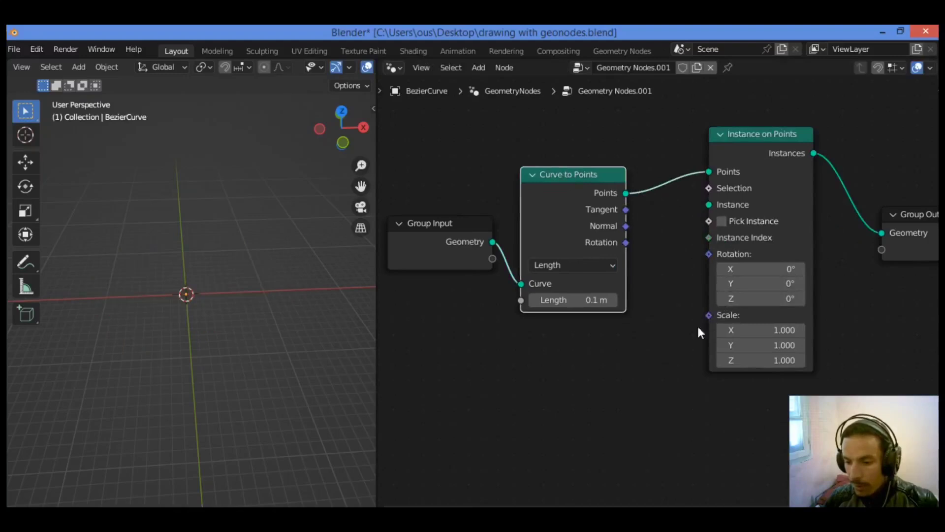
pyautogui.click(518, 422)
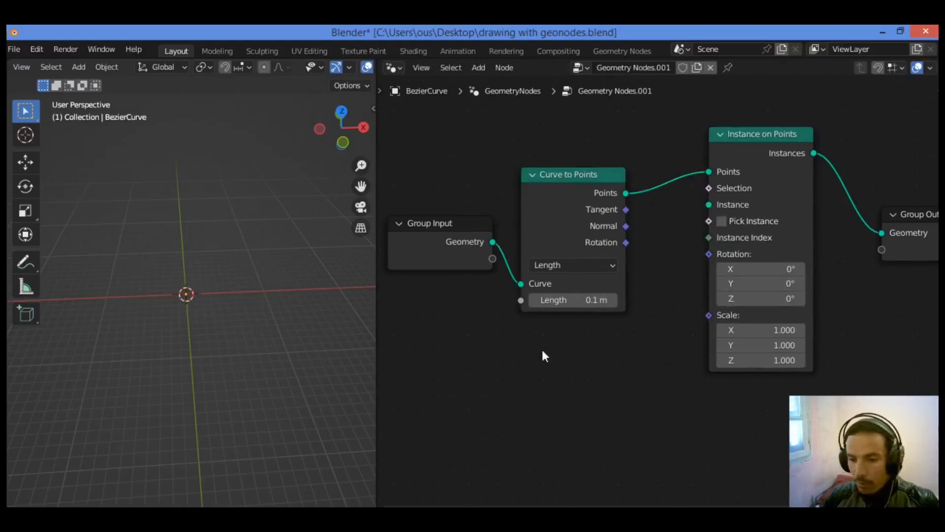
# - Add an Object Info node below the Curve to Points node
pyautogui.moveTo(341, 129); pyautogui.dragTo(325, 132)
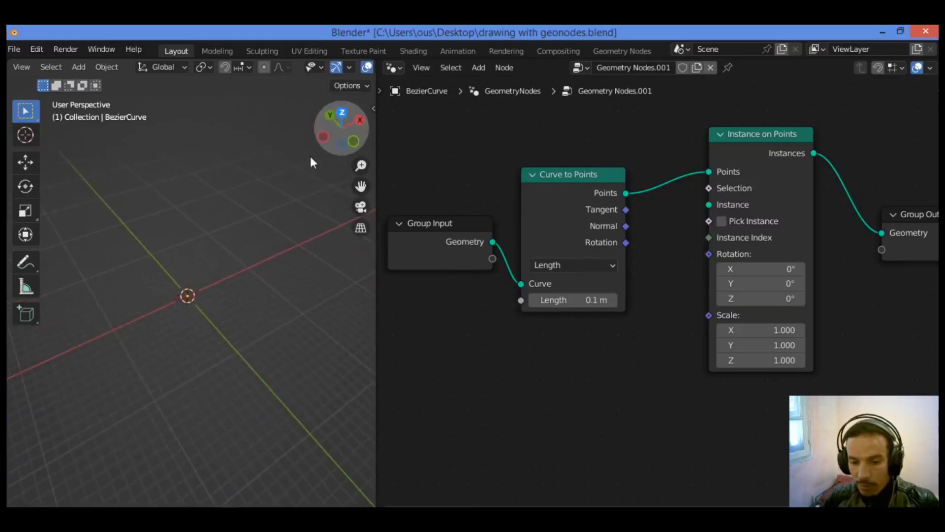
pyautogui.scroll(4, 249, 227)
pyautogui.scroll(-2, 250, 227)
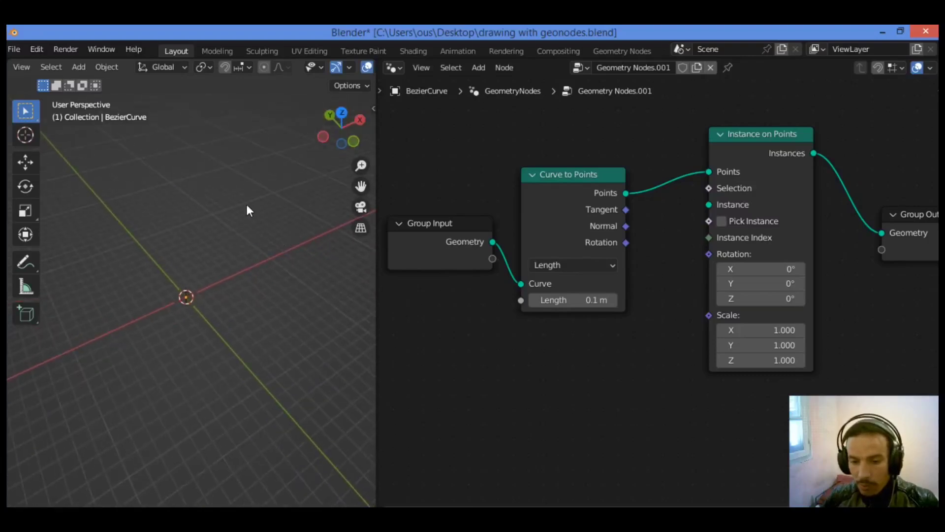
pyautogui.hotkey('shift', 'a')
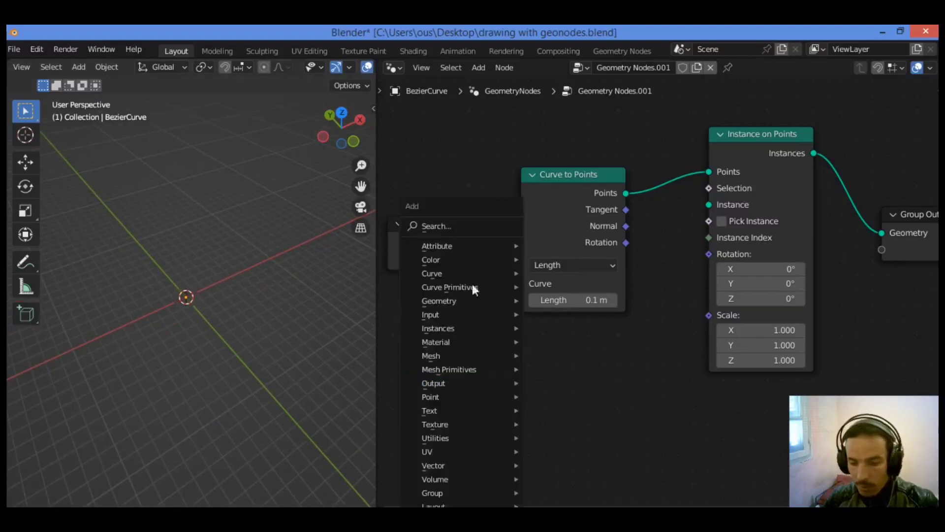
pyautogui.click(456, 224)
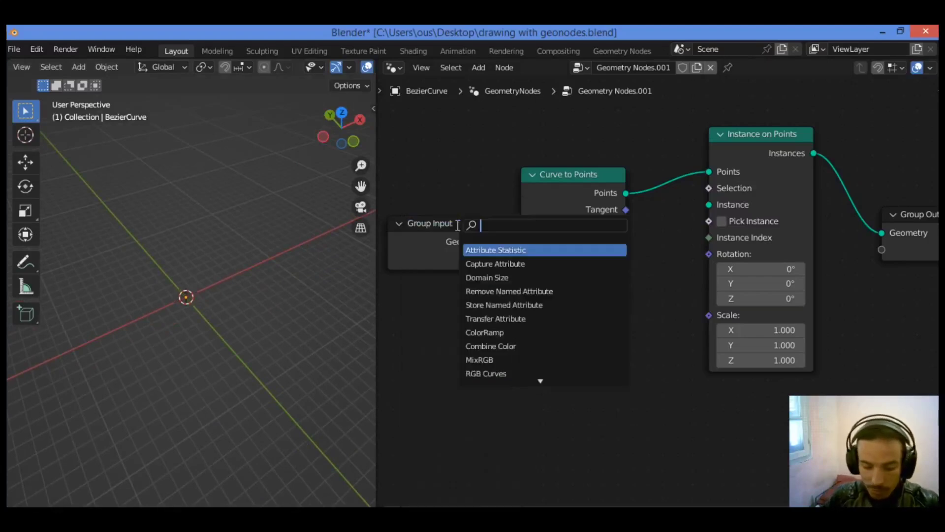
pyautogui.write('objec')
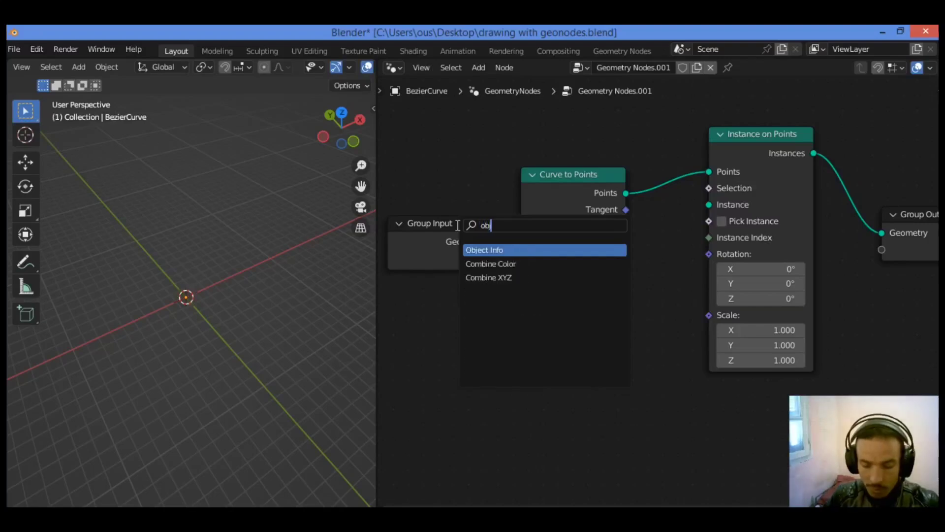
pyautogui.write('t')
pyautogui.click(519, 249)
pyautogui.click(608, 377)
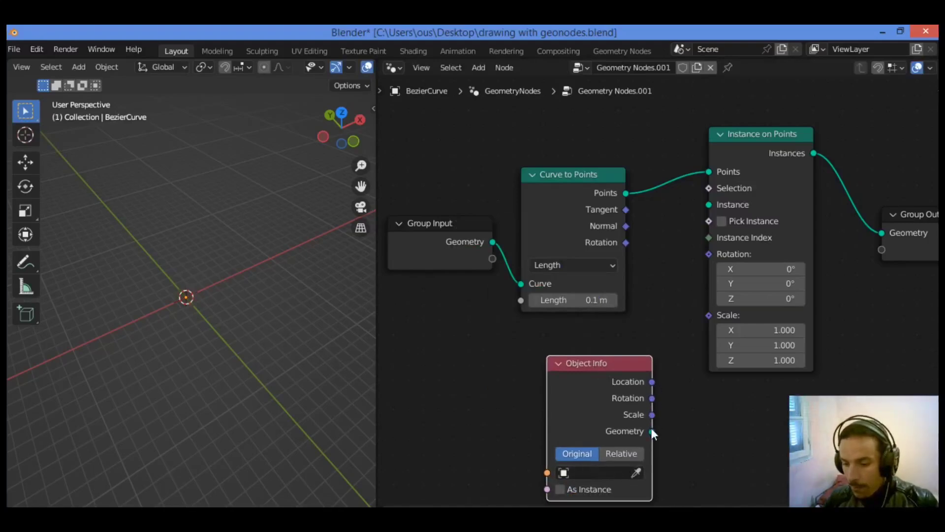
# - Link the Object Info node's Geometry output to the Instance input and choose the tree as its object
pyautogui.moveTo(652, 432); pyautogui.dragTo(715, 199)
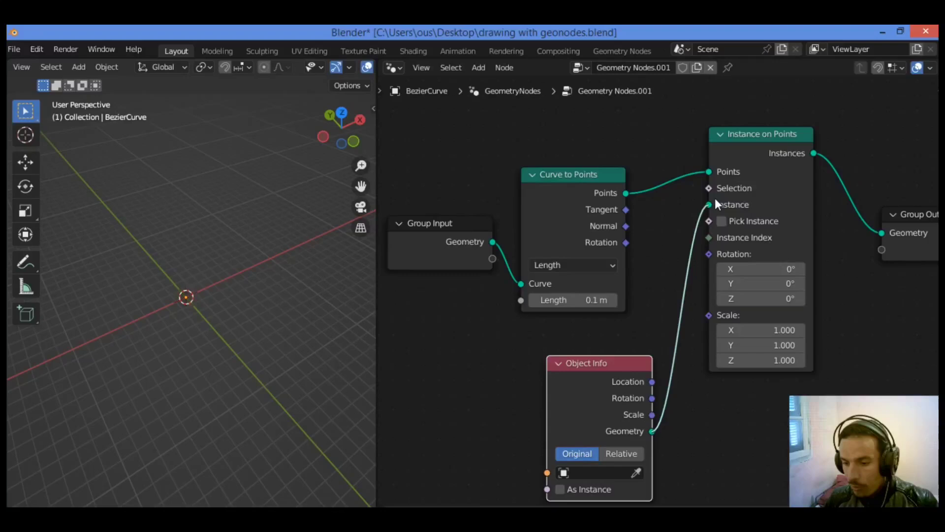
pyautogui.click(615, 474)
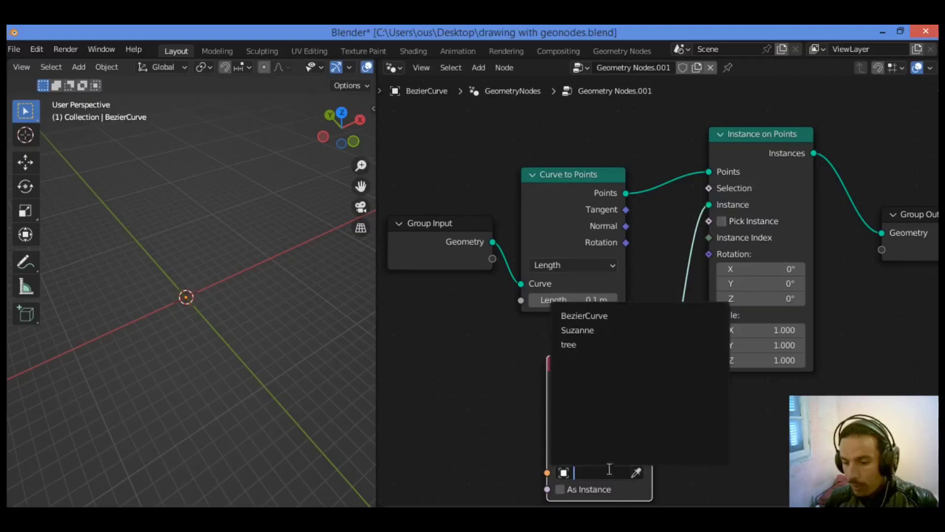
pyautogui.click(624, 344)
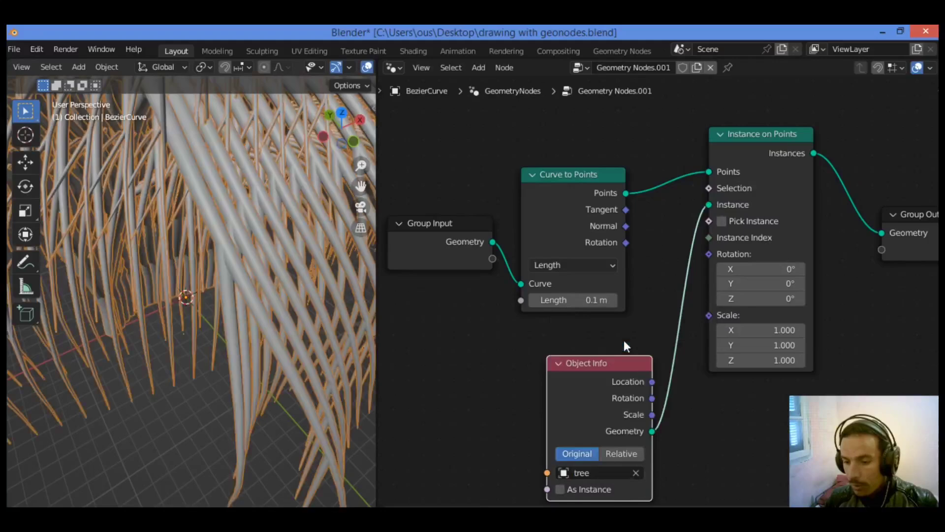
# - Set the Instance on Points scale to 0.1 on X, Y and Z
pyautogui.scroll(-8, 288, 280)
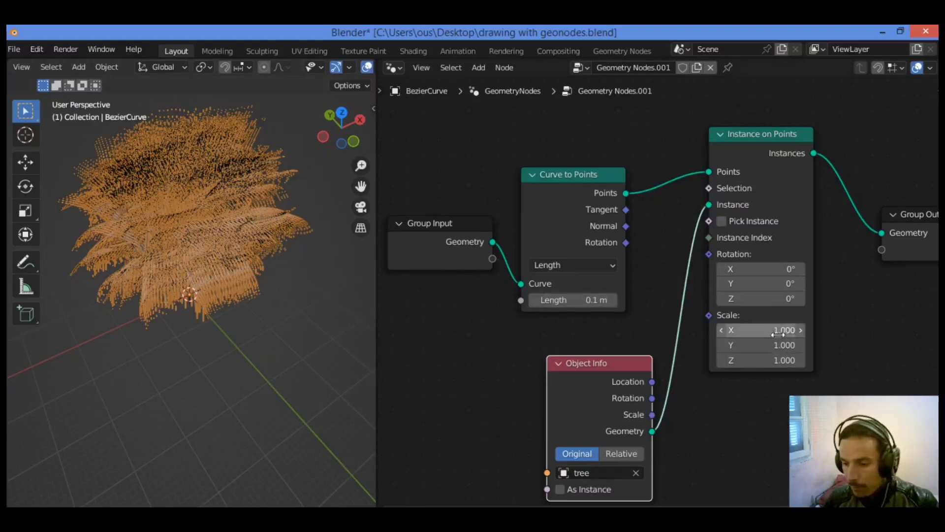
pyautogui.moveTo(761, 330); pyautogui.dragTo(754, 360)
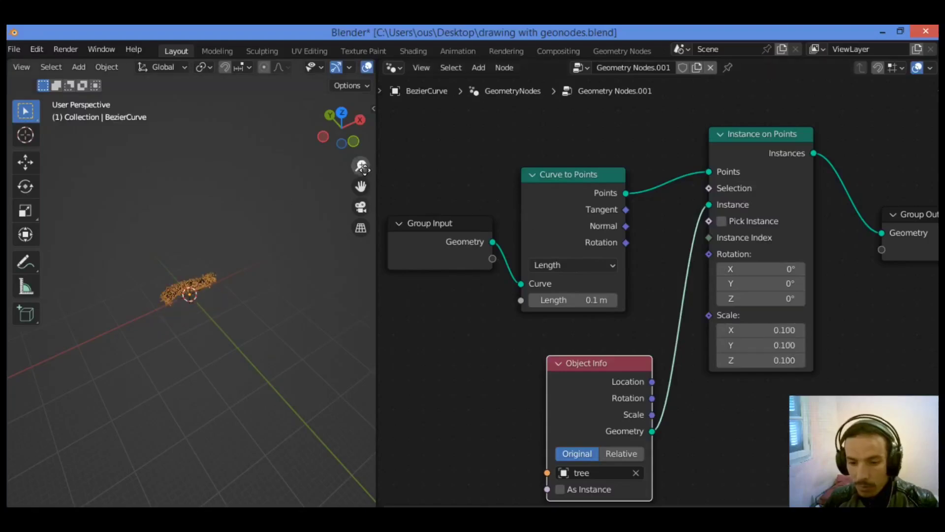
pyautogui.moveTo(364, 168); pyautogui.dragTo(400, 221)
pyautogui.moveTo(360, 165); pyautogui.dragTo(342, 91)
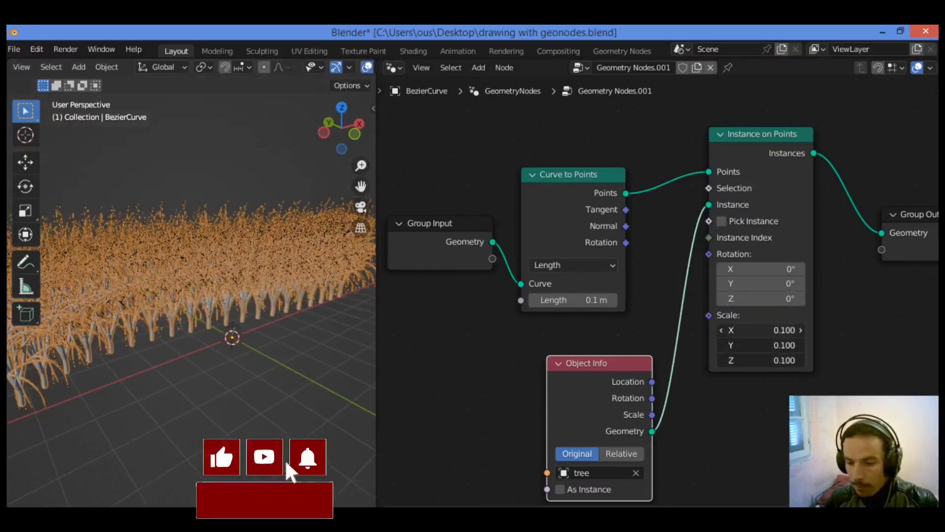
# - Set the X, Y and Z scale of the Instance on Points node to 0.05
pyautogui.moveTo(761, 329); pyautogui.dragTo(768, 330)
pyautogui.moveTo(797, 360); pyautogui.dragTo(758, 330)
pyautogui.click(775, 328)
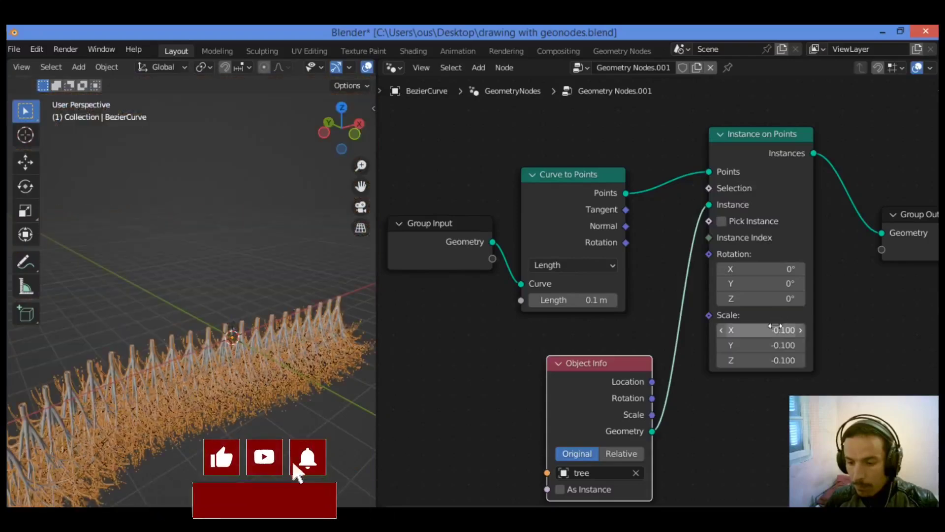
pyautogui.write('0')
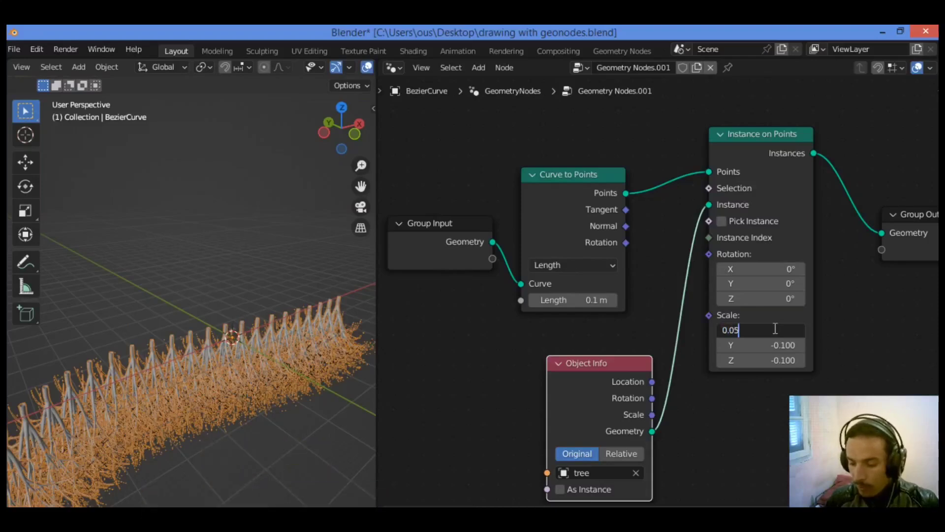
pyautogui.press('Return')
pyautogui.click(786, 346)
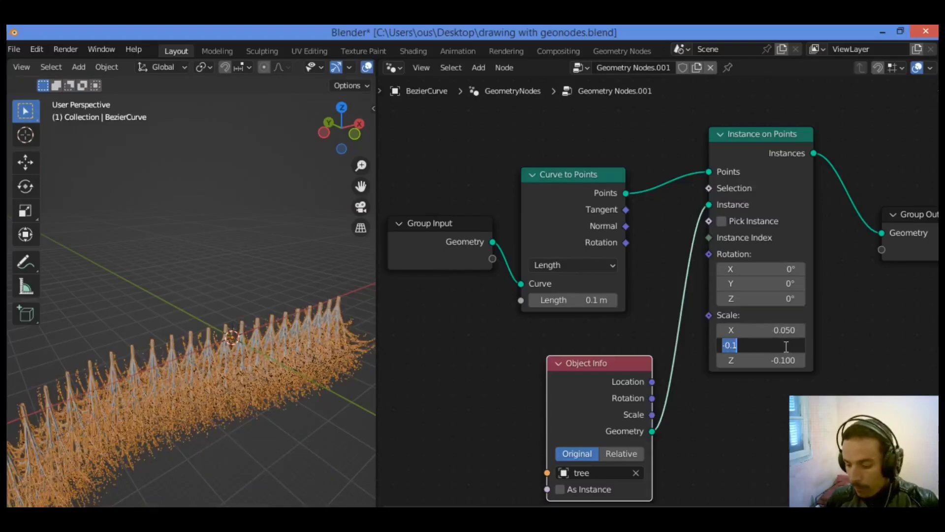
pyautogui.write('0.05')
pyautogui.press('Return')
pyautogui.click(785, 359)
pyautogui.write('0.')
pyautogui.press('Return')
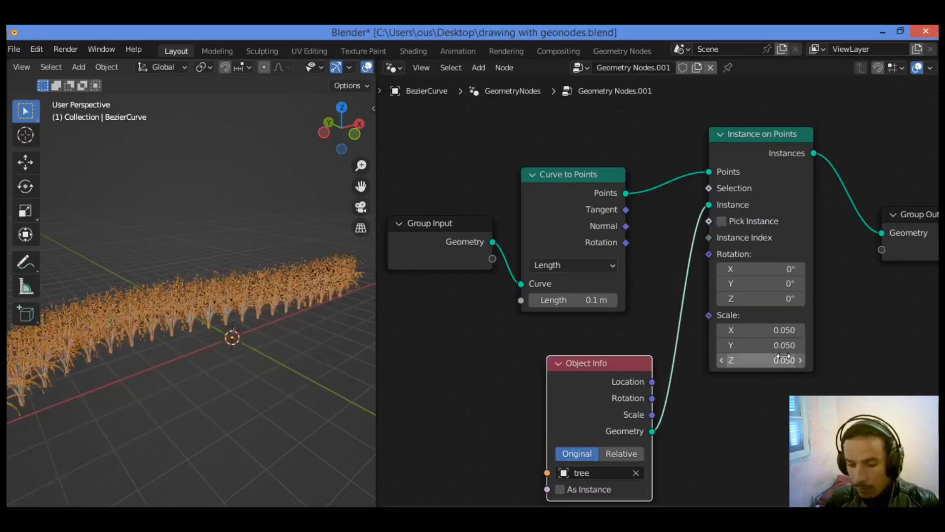
# - Set the Instance on Points scale to 0.005 on X, Y and Z
pyautogui.moveTo(361, 165); pyautogui.dragTo(251, 147)
pyautogui.moveTo(322, 126); pyautogui.dragTo(369, 140)
pyautogui.scroll(3, 184, 303)
pyautogui.scroll(-4, 191, 310)
pyautogui.scroll(-1, 191, 310)
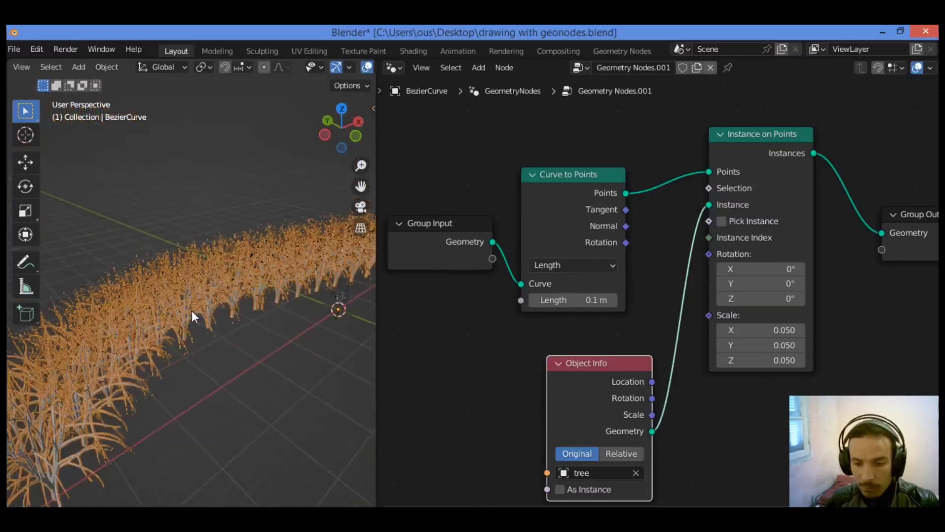
pyautogui.click(782, 328)
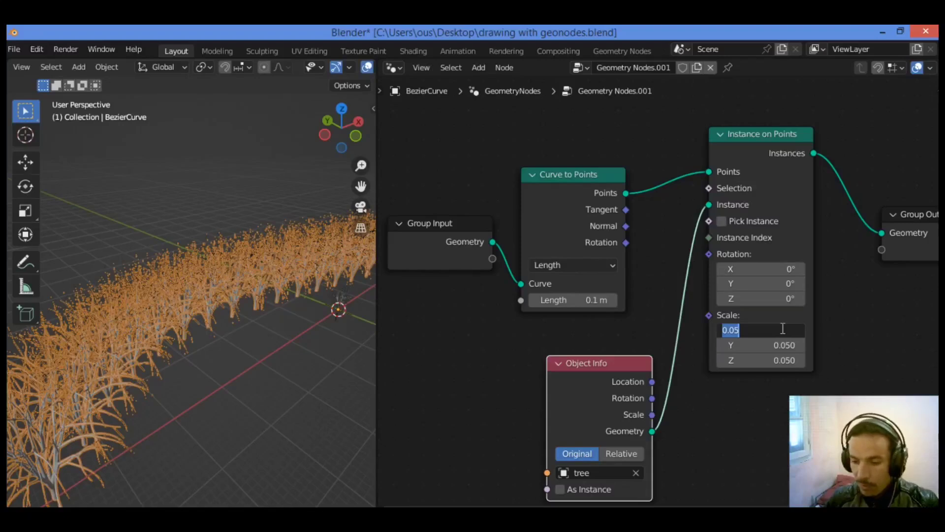
pyautogui.write('0.0')
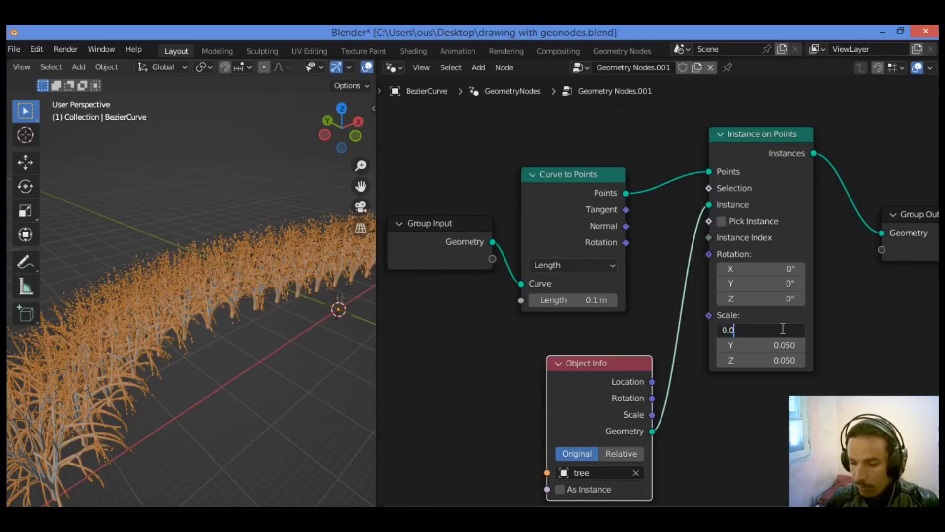
pyautogui.write('05')
pyautogui.press('Return')
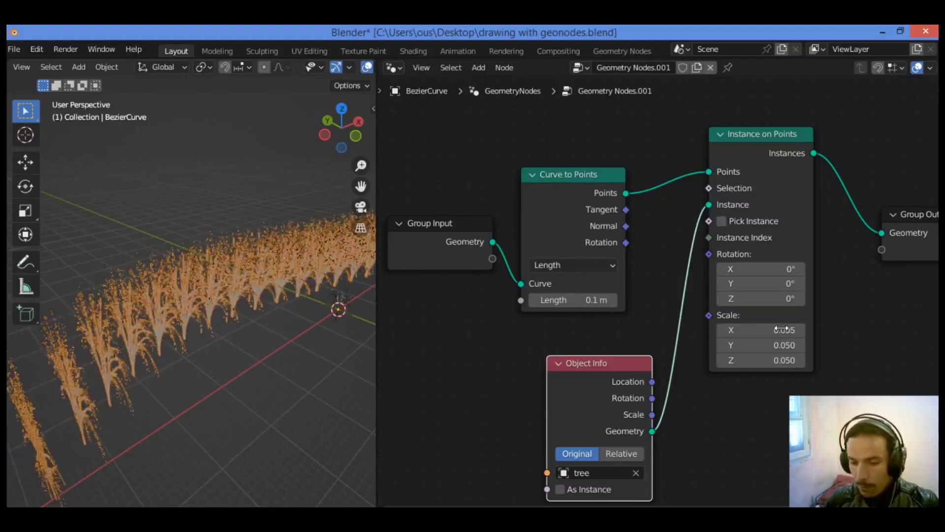
pyautogui.click(782, 345)
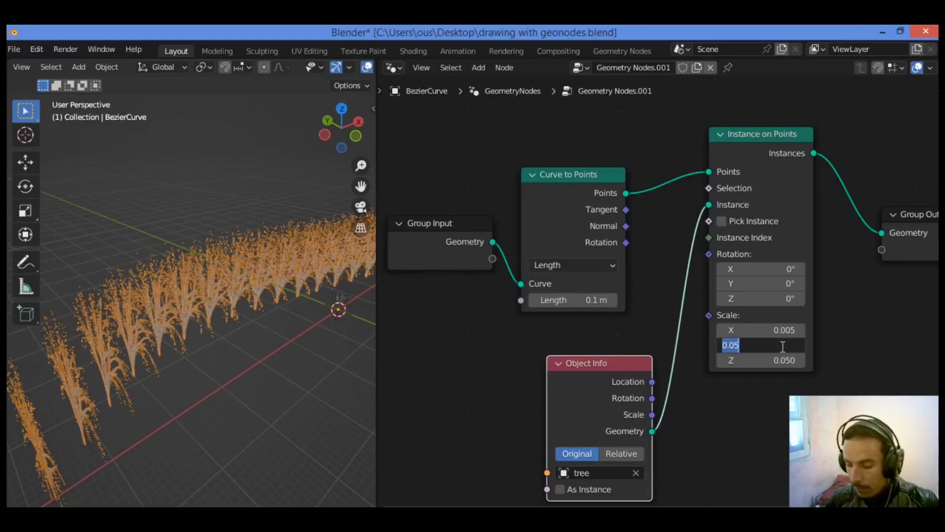
pyautogui.write('0.005')
pyautogui.press('Return')
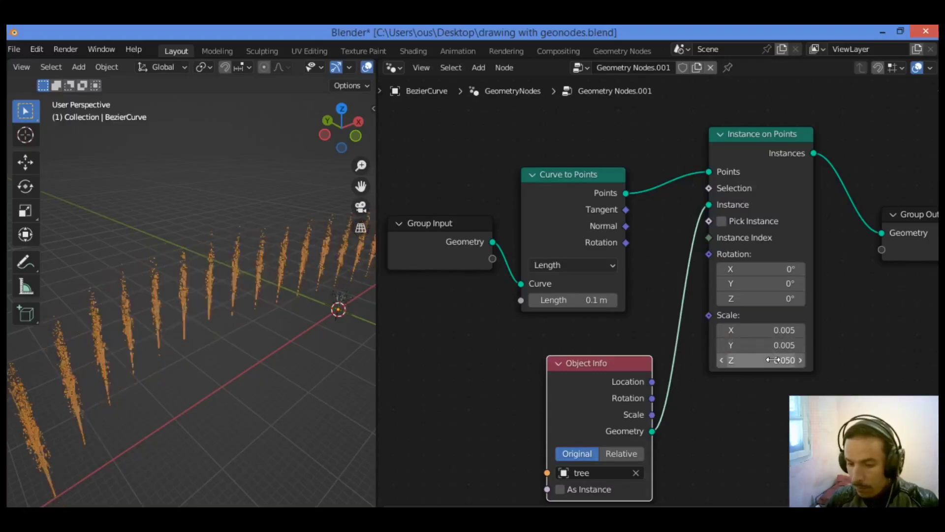
pyautogui.doubleClick(774, 359)
pyautogui.write('0.0')
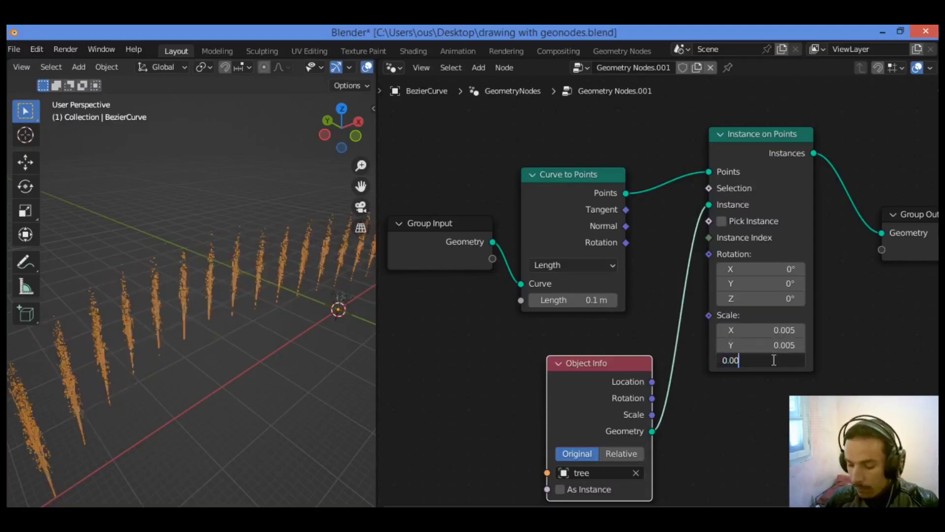
pyautogui.press('Return')
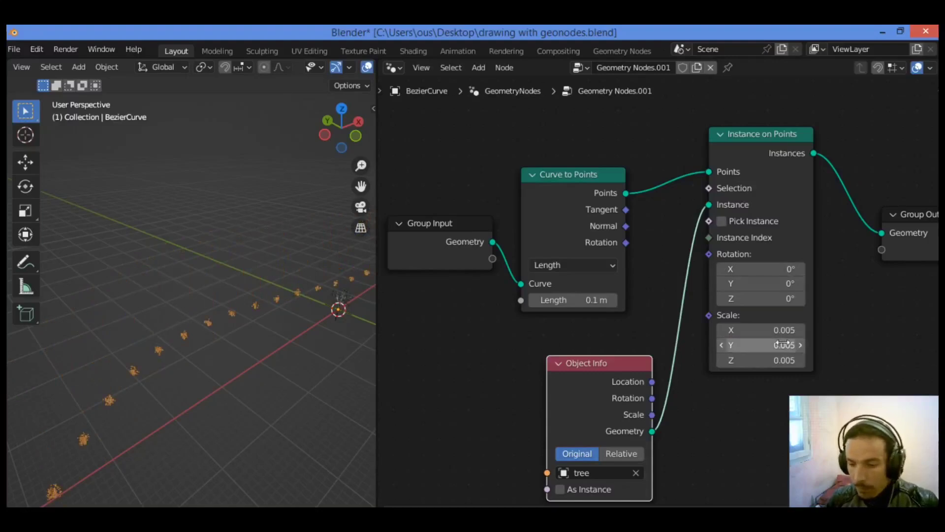
# - Raise the Instance on Points scale to 0.01 on all three axes
pyautogui.doubleClick(773, 329)
pyautogui.write('0.0')
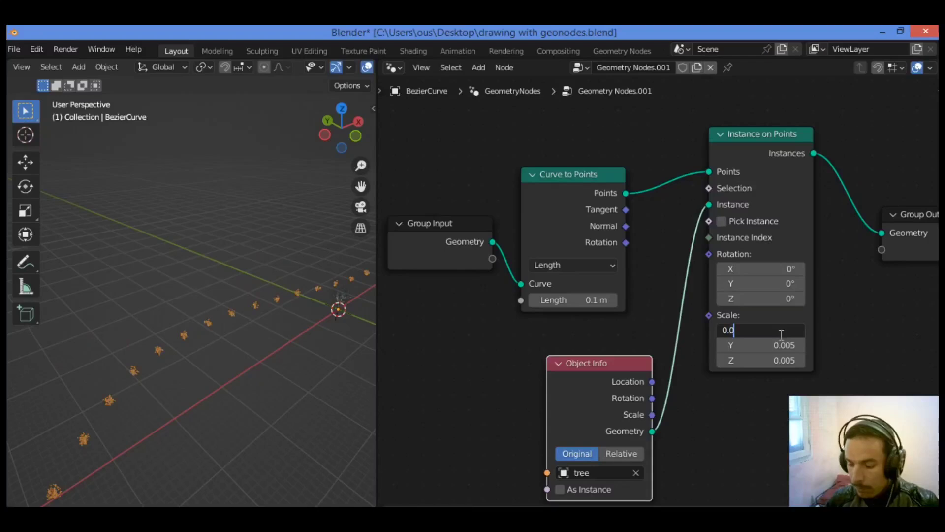
pyautogui.write('1')
pyautogui.press('Return')
pyautogui.doubleClick(787, 344)
pyautogui.write('0.0')
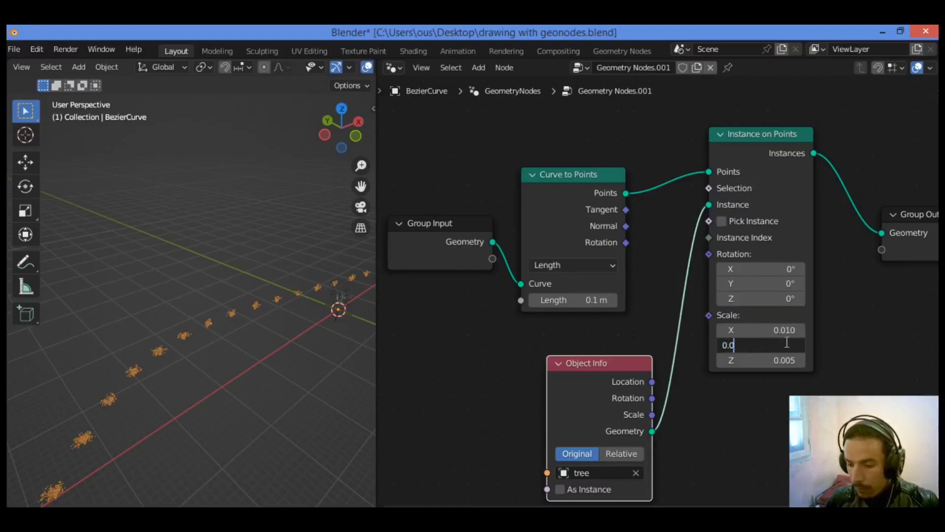
pyautogui.write('1')
pyautogui.press('Return')
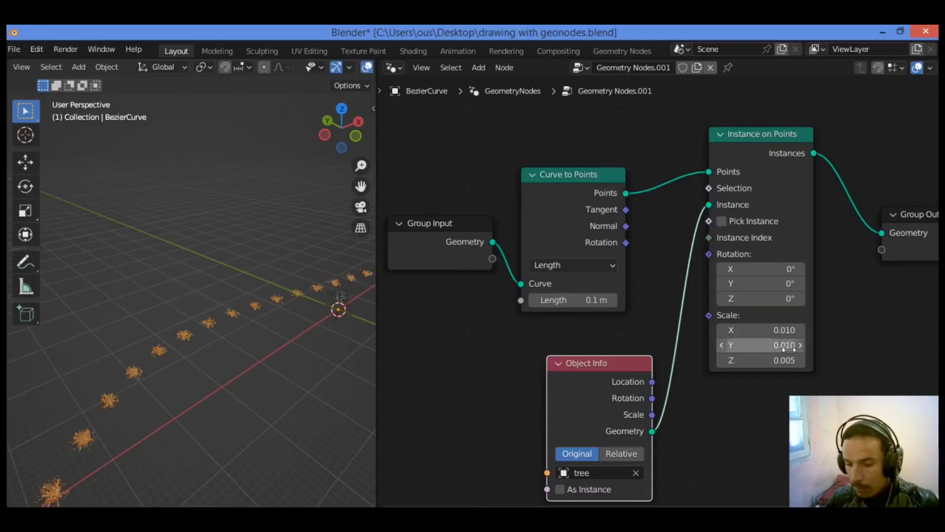
pyautogui.doubleClick(782, 359)
pyautogui.write('0.')
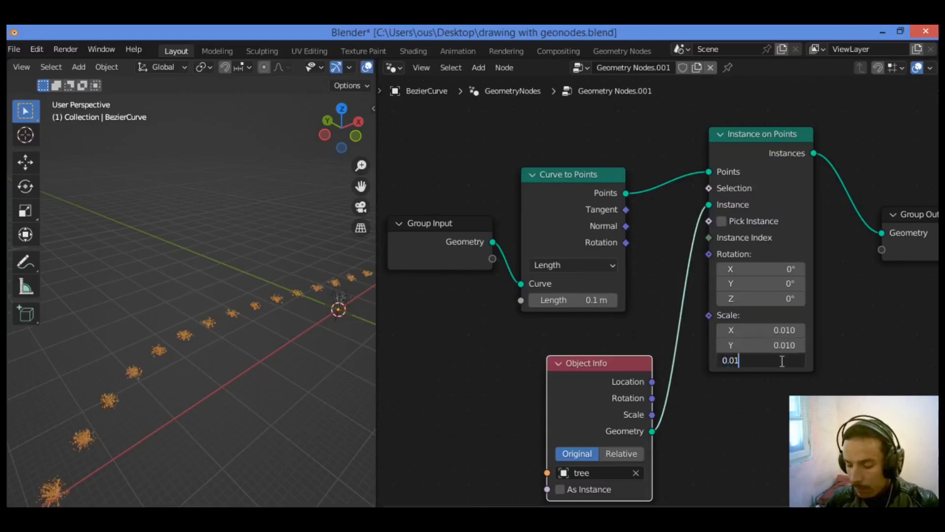
pyautogui.write('01')
pyautogui.press('Return')
# - Examine the size and spacing of the tree instances along the curve from several angles
pyautogui.scroll(2, 259, 192)
pyautogui.scroll(2, 259, 190)
pyautogui.moveTo(361, 186); pyautogui.dragTo(309, 67)
pyautogui.scroll(-4, 260, 282)
pyautogui.moveTo(349, 119); pyautogui.dragTo(268, 146)
pyautogui.scroll(-3, 275, 268)
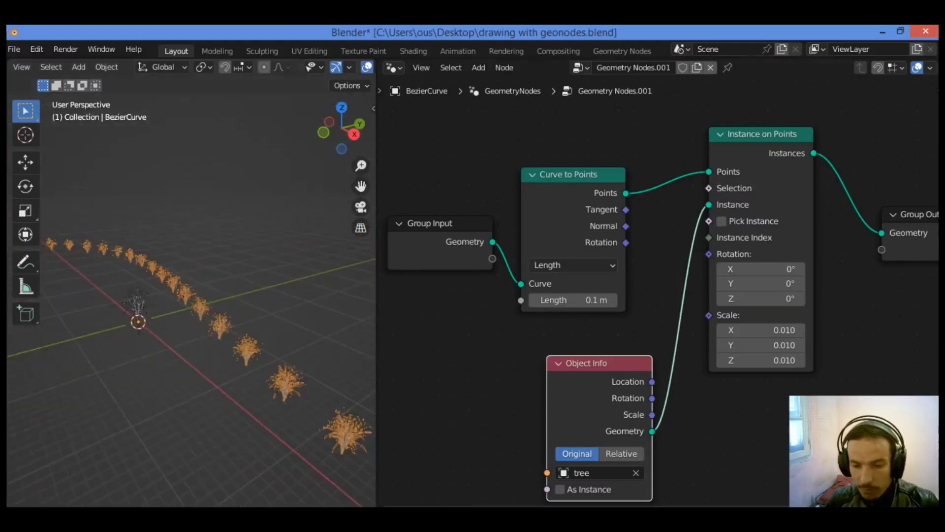
pyautogui.moveTo(361, 186); pyautogui.dragTo(585, 325)
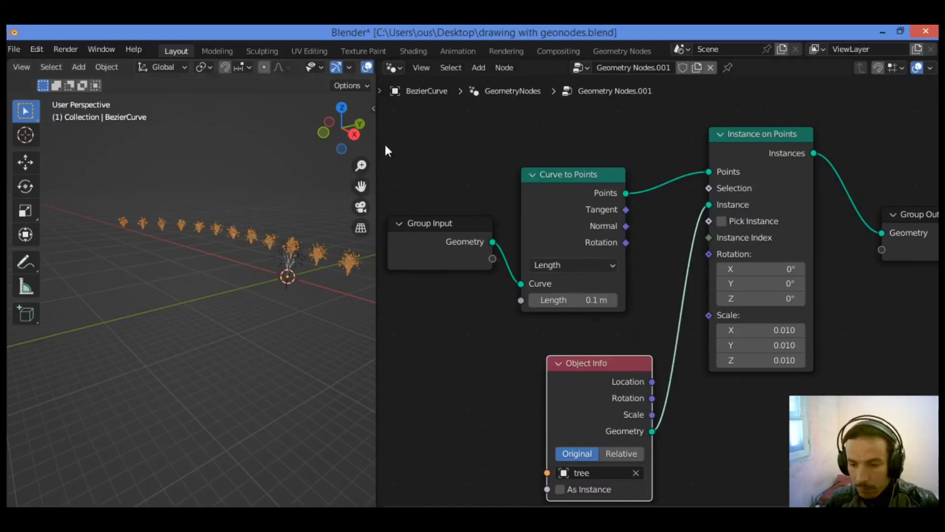
pyautogui.moveTo(353, 136); pyautogui.dragTo(255, 207)
pyautogui.scroll(3, 255, 207)
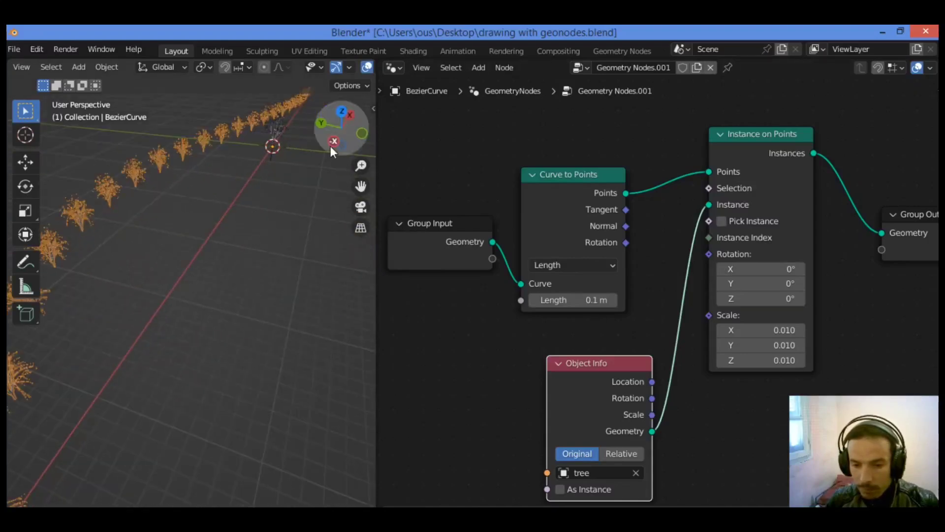
pyautogui.moveTo(360, 165); pyautogui.dragTo(238, 196)
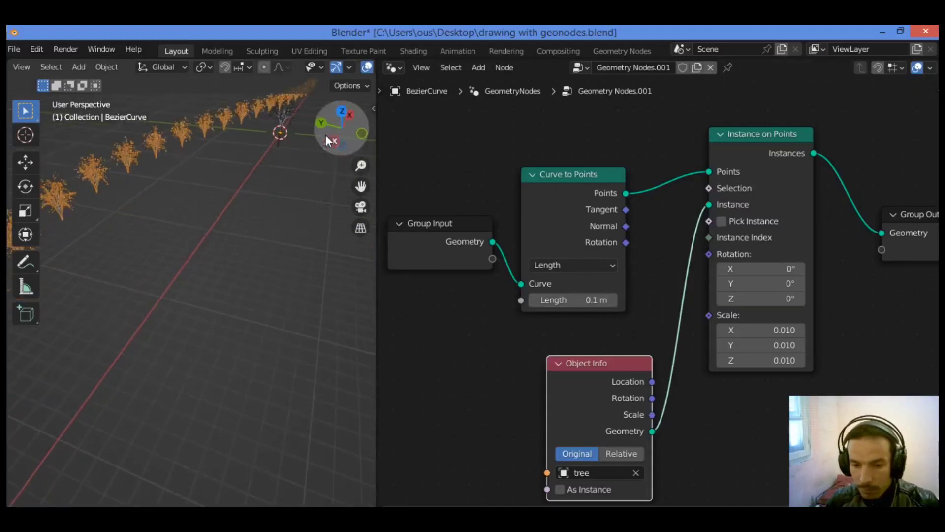
pyautogui.moveTo(332, 132); pyautogui.dragTo(347, 143)
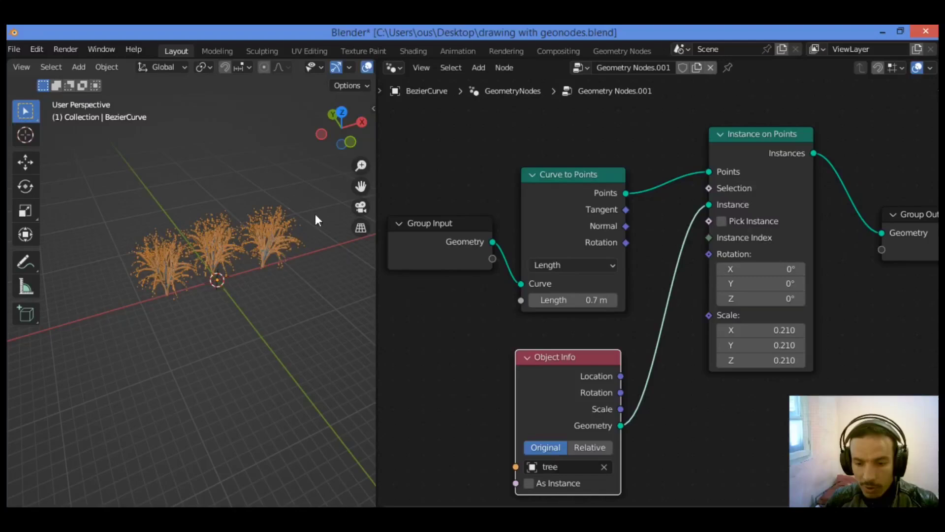
# - In Edit Mode, extrude the end point of the Bezier curve along the negative global X axis to lengthen the row of trees
pyautogui.moveTo(332, 132); pyautogui.dragTo(163, 202)
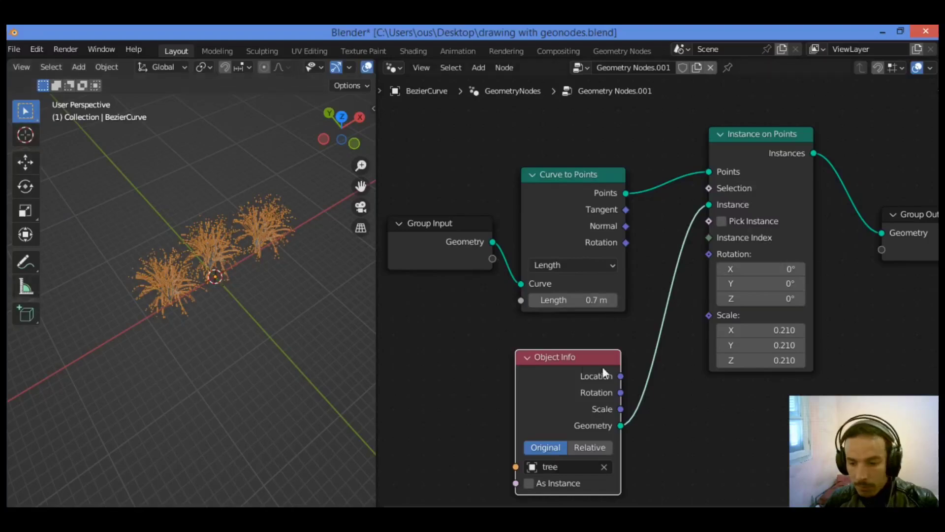
pyautogui.press('Tab')
pyautogui.press('g')
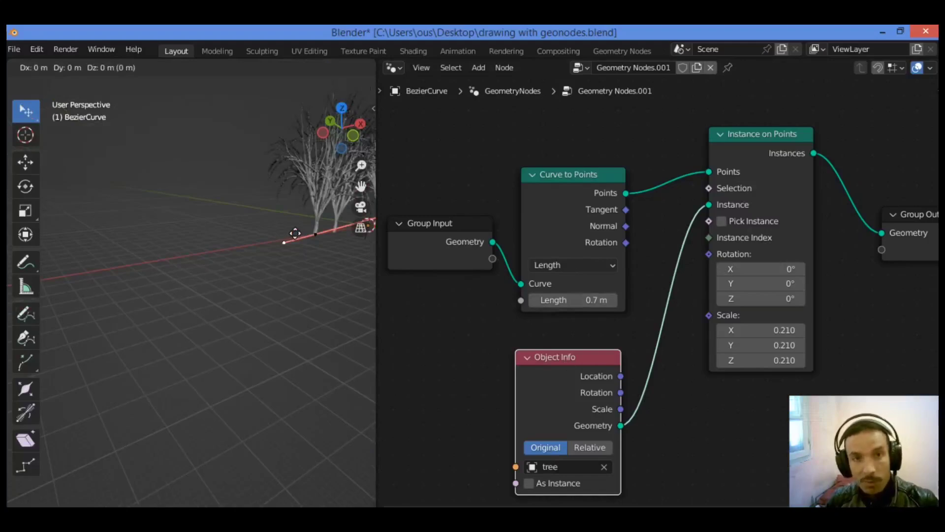
pyautogui.press('x')
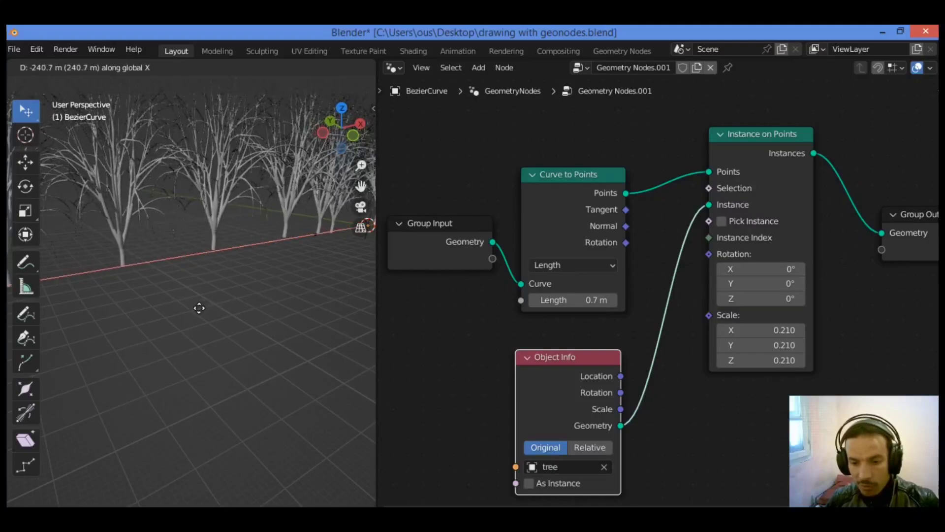
pyautogui.click(231, 270)
# - With the Draw tool, sketch a freehand curve on the ground beside the tree row, on the negative Y side
pyautogui.moveTo(341, 131)
pyautogui.mouseDown()
pyautogui.moveTo(300, 134)
pyautogui.moveTo(261, 163)
pyautogui.moveTo(325, 136)
pyautogui.moveTo(372, 150)
pyautogui.moveTo(334, 137)
pyautogui.mouseUp()
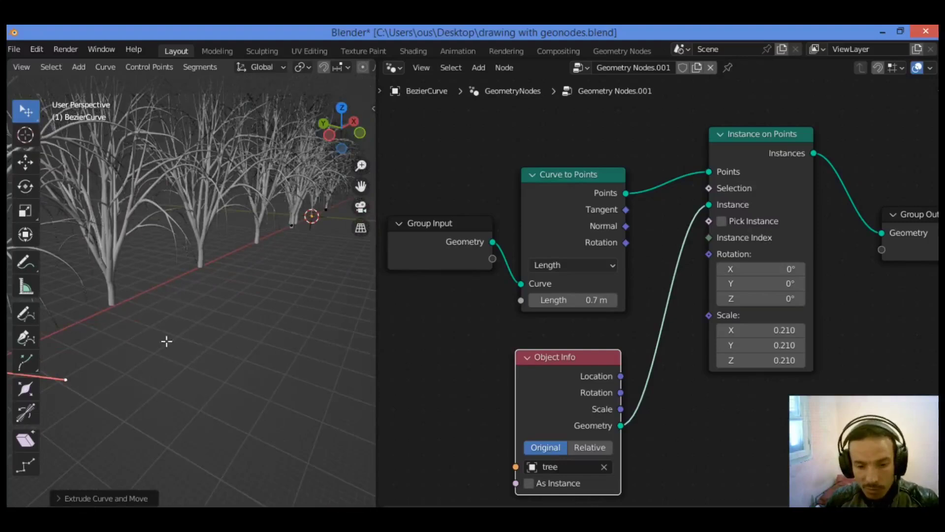
pyautogui.click(25, 314)
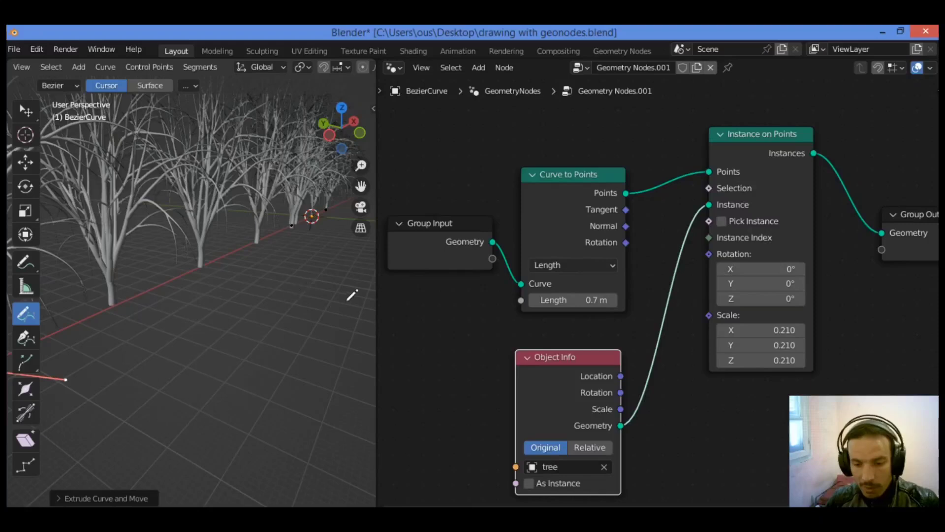
pyautogui.scroll(-6, 293, 306)
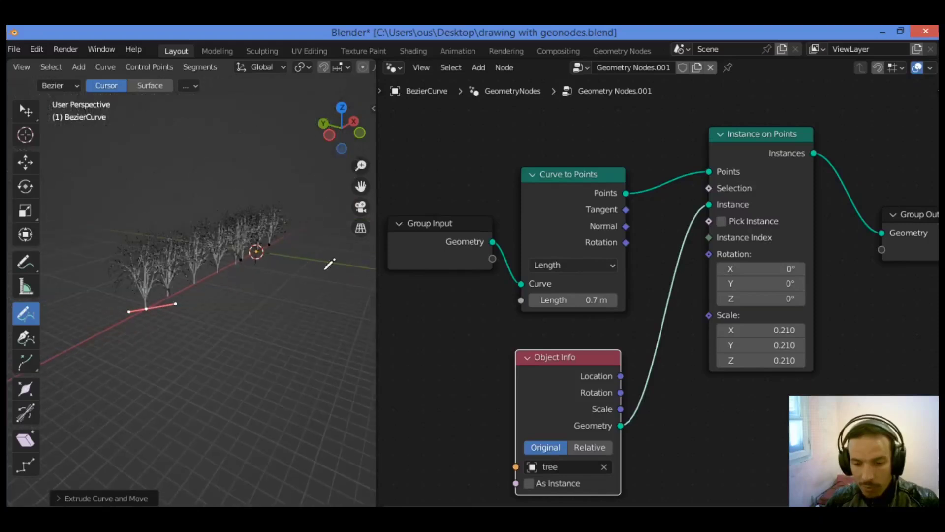
pyautogui.moveTo(347, 145); pyautogui.dragTo(345, 198)
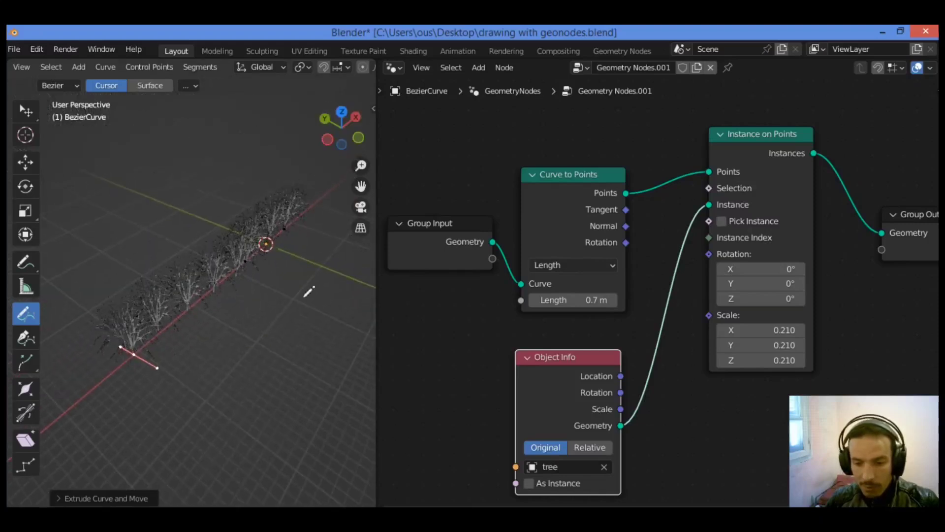
pyautogui.moveTo(297, 309)
pyautogui.mouseDown()
pyautogui.moveTo(143, 455)
pyautogui.moveTo(90, 487)
pyautogui.mouseUp()
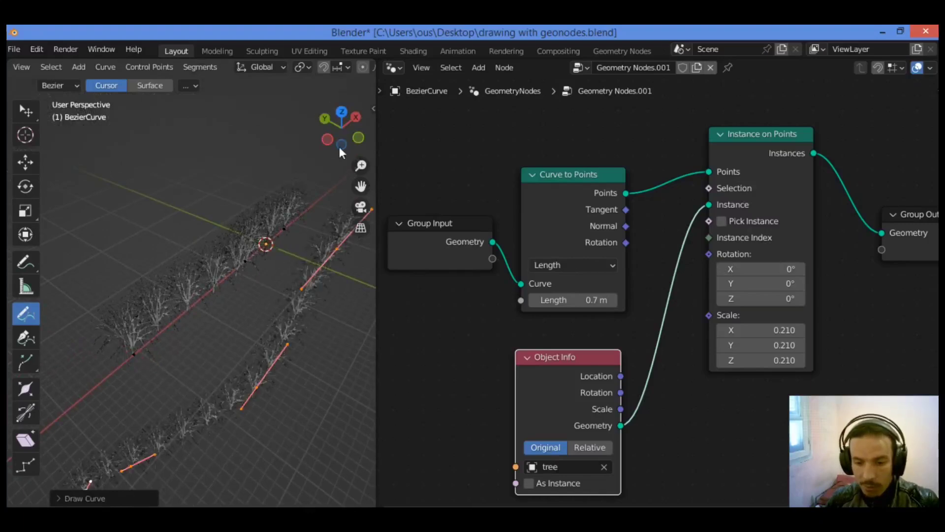
# - From the top view, draw a winding diagonal curve on the positive Y side of the existing tree rows
pyautogui.moveTo(342, 148)
pyautogui.mouseDown()
pyautogui.moveTo(347, 246)
pyautogui.moveTo(364, 290)
pyautogui.moveTo(409, 270)
pyautogui.moveTo(448, 227)
pyautogui.moveTo(497, 231)
pyautogui.moveTo(536, 251)
pyautogui.moveTo(566, 291)
pyautogui.mouseUp()
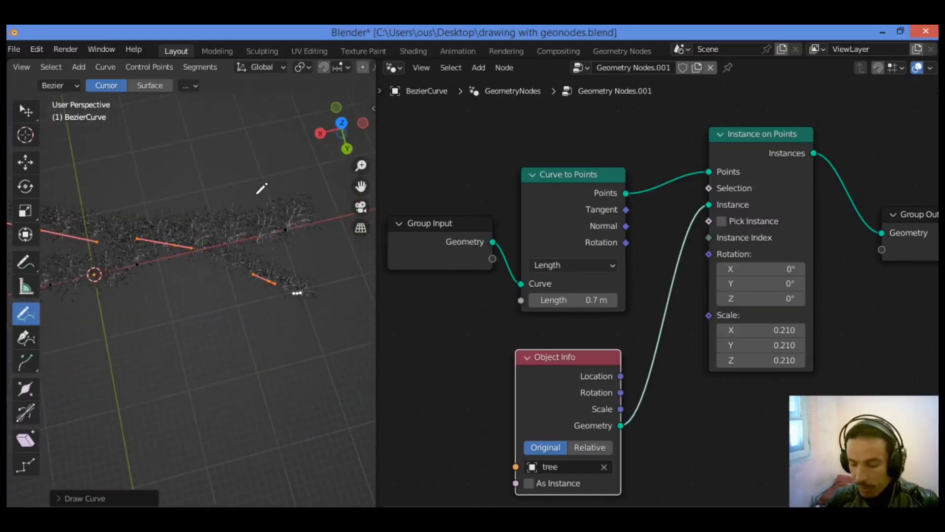
pyautogui.press('KP_7')
pyautogui.moveTo(124, 146)
pyautogui.mouseDown()
pyautogui.moveTo(250, 203)
pyautogui.moveTo(334, 271)
pyautogui.moveTo(342, 291)
pyautogui.mouseUp()
# - Draw several more freehand curves in the empty area on the negative Y side, and inspect the resulting tree rows in perspective
pyautogui.moveTo(363, 131)
pyautogui.mouseDown()
pyautogui.moveTo(354, 217)
pyautogui.moveTo(360, 135)
pyautogui.mouseUp()
pyautogui.click(341, 116)
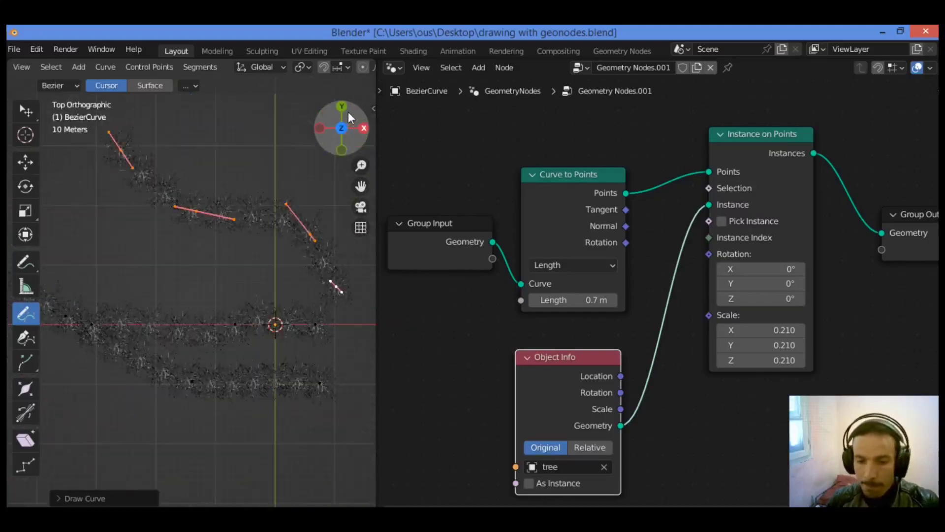
pyautogui.moveTo(361, 186); pyautogui.dragTo(241, 282)
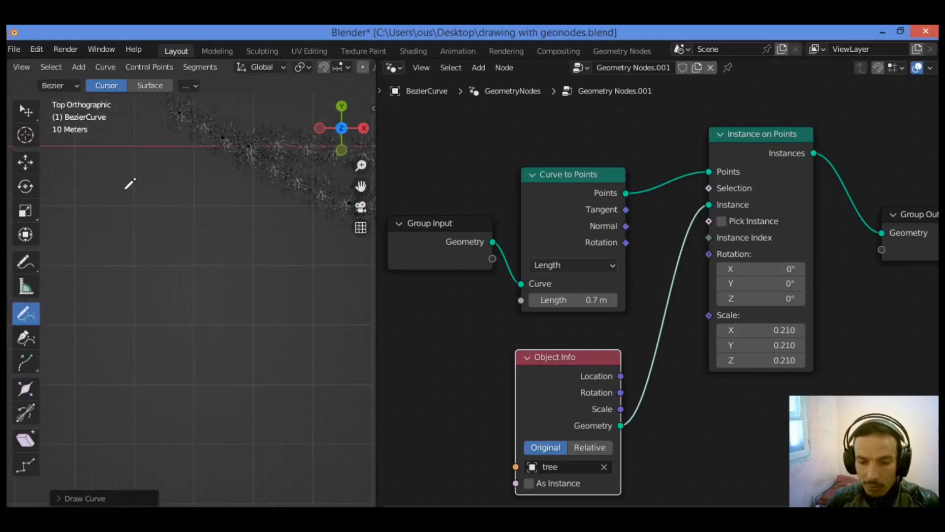
pyautogui.moveTo(313, 382); pyautogui.dragTo(356, 487)
pyautogui.moveTo(268, 453)
pyautogui.mouseDown()
pyautogui.moveTo(246, 325)
pyautogui.moveTo(171, 241)
pyautogui.moveTo(78, 210)
pyautogui.mouseUp()
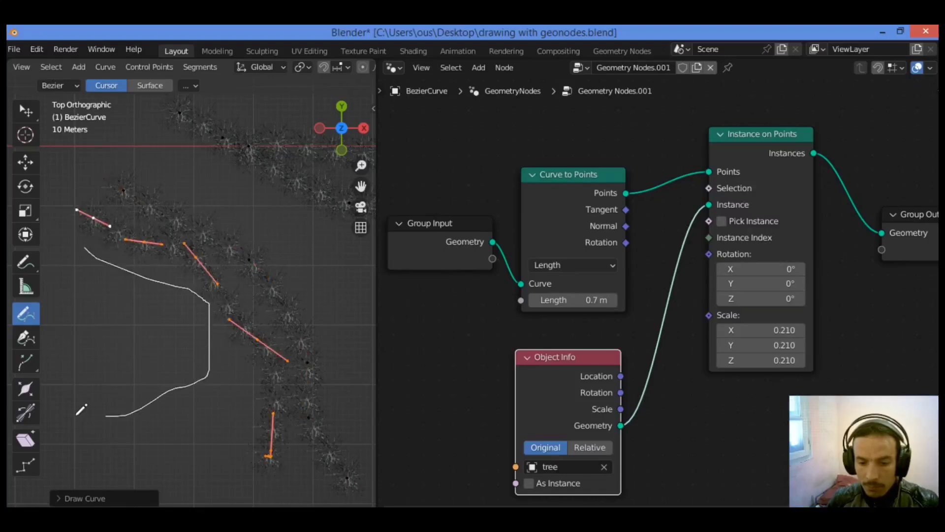
pyautogui.moveTo(344, 130); pyautogui.dragTo(379, 101)
pyautogui.moveTo(331, 129); pyautogui.dragTo(288, 161)
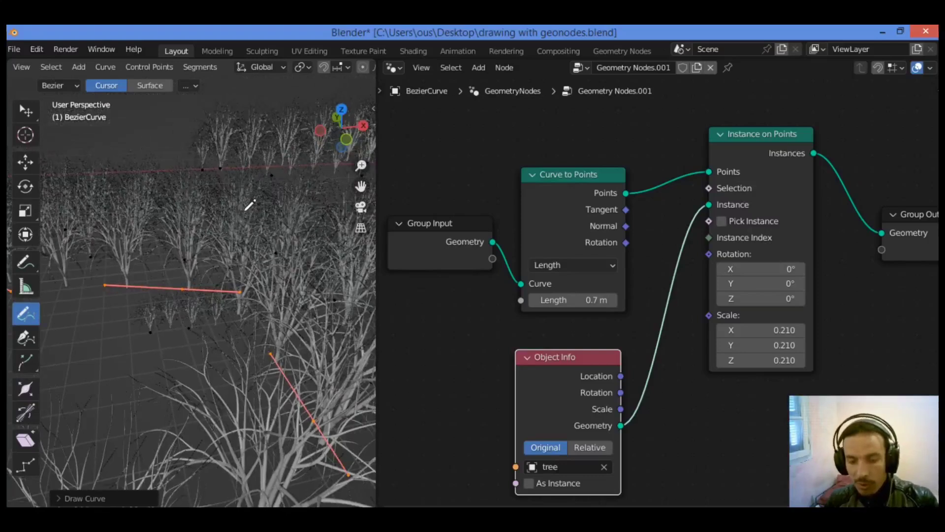